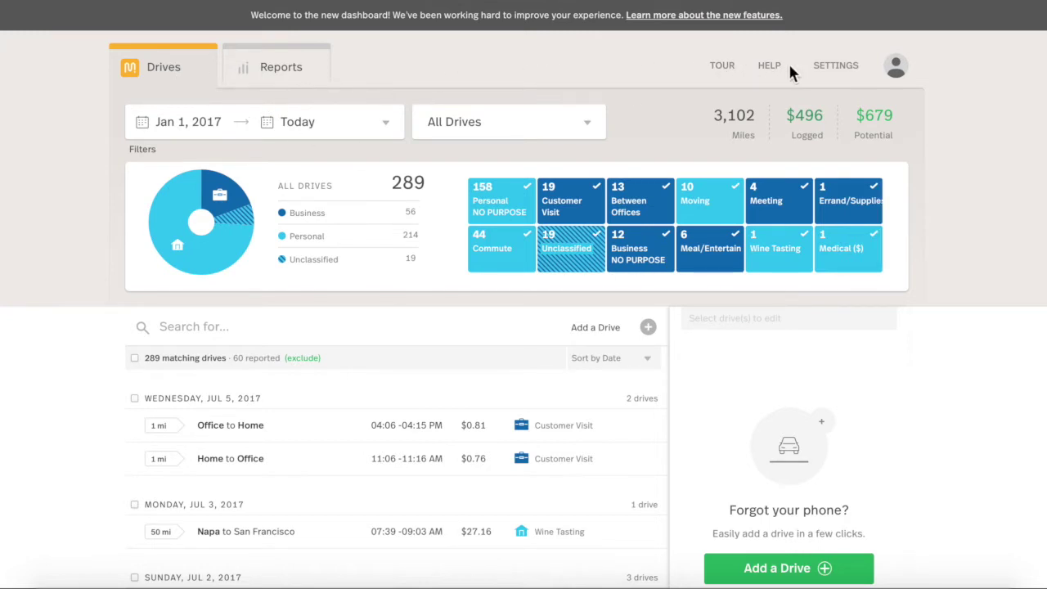
- Edit Old Lucky's 2017 odometer reading, keep the Ford F-150 as primary vehicle, and save
{"action": "left_click", "coordinate": [836, 67]}
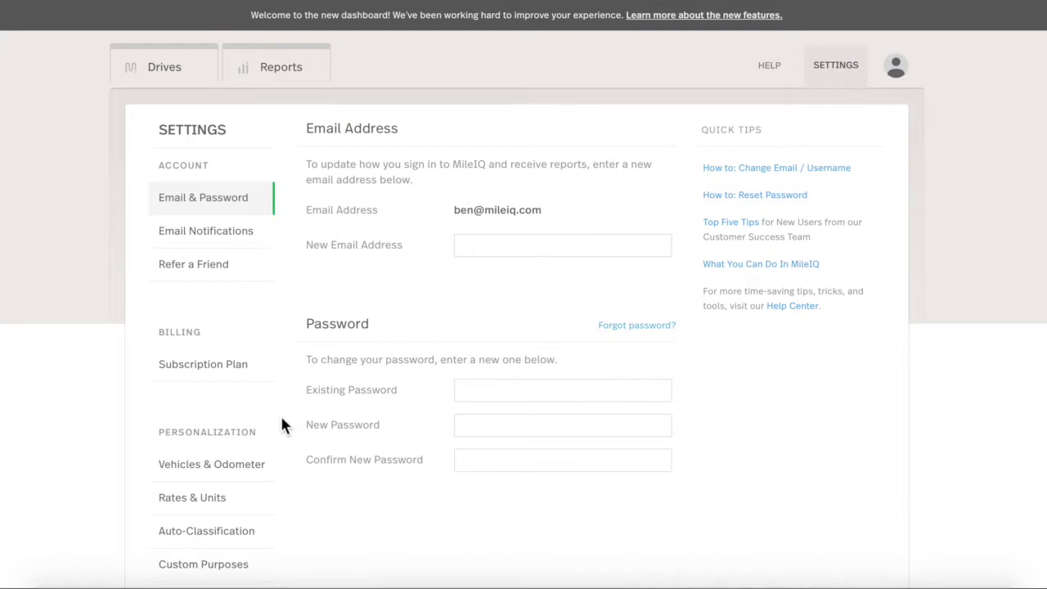
{"action": "left_click", "coordinate": [234, 468]}
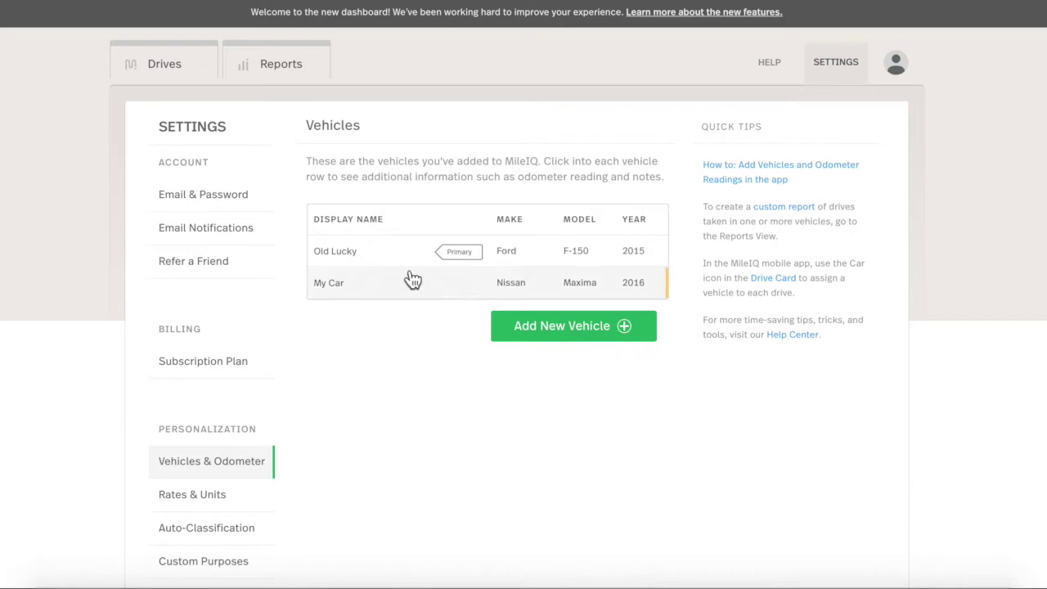
{"action": "left_click", "coordinate": [360, 262]}
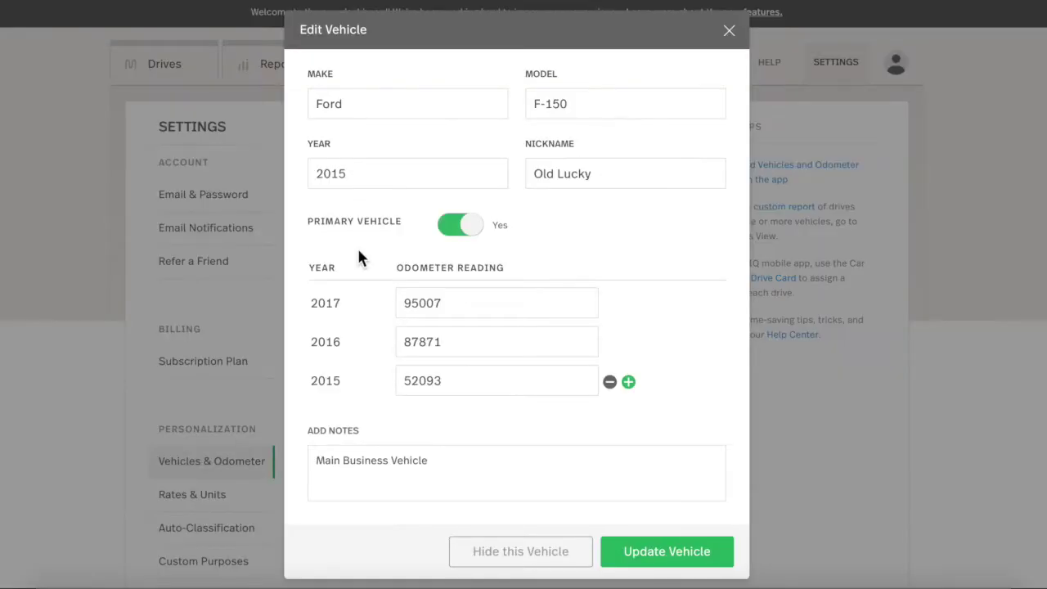
{"action": "left_click", "coordinate": [495, 311]}
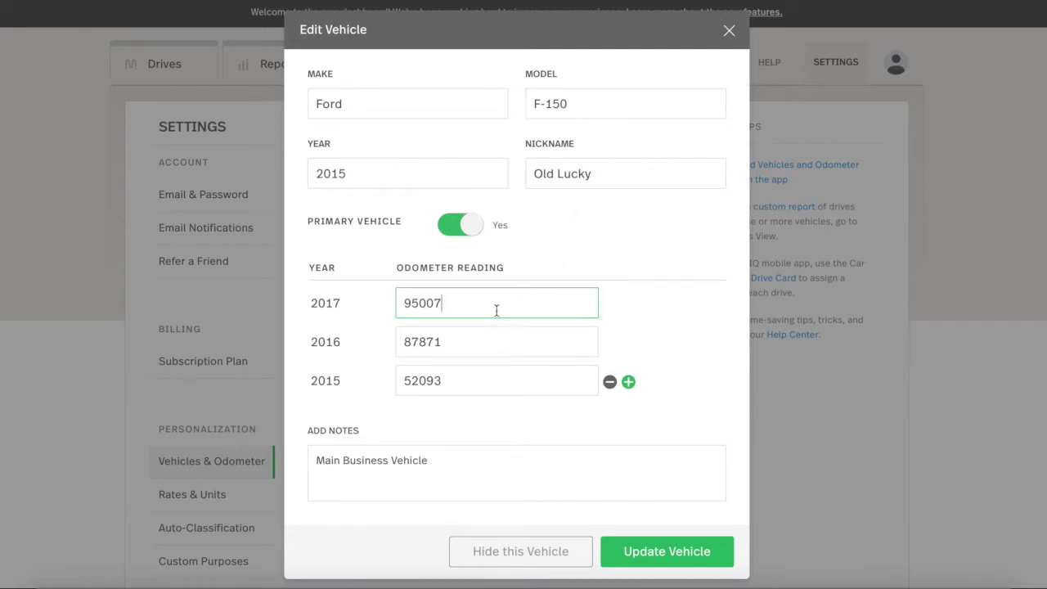
{"action": "left_click", "coordinate": [458, 235]}
{"action": "left_click", "coordinate": [458, 235]}
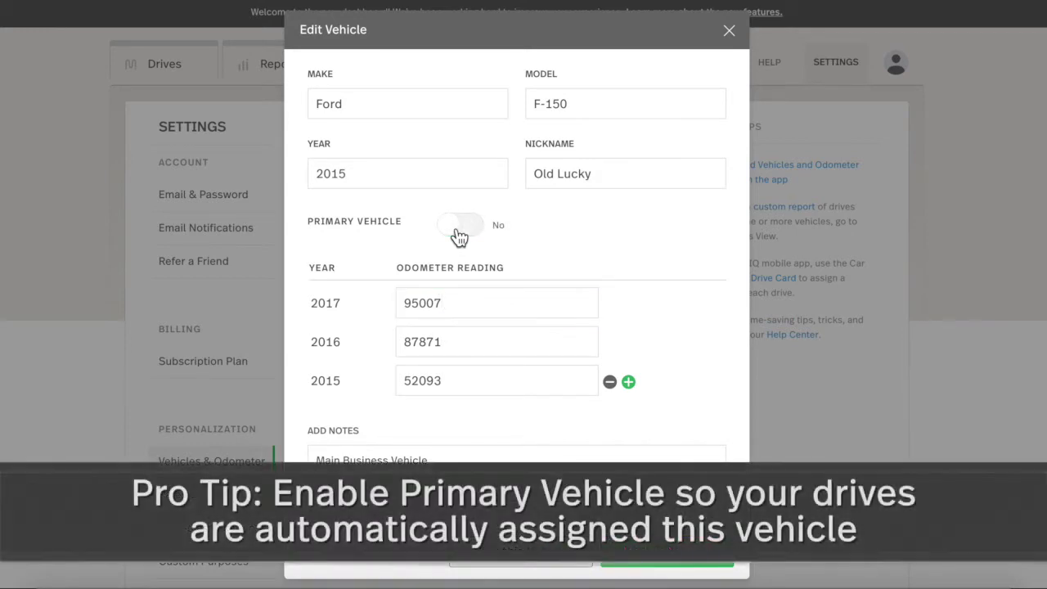
{"action": "left_click", "coordinate": [458, 235]}
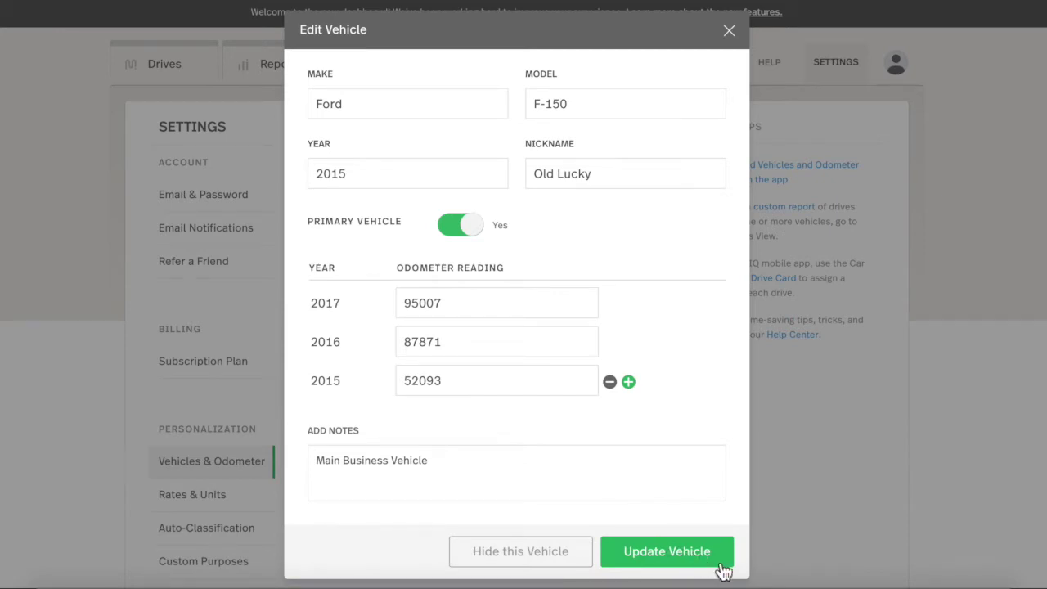
{"action": "left_click", "coordinate": [667, 551]}
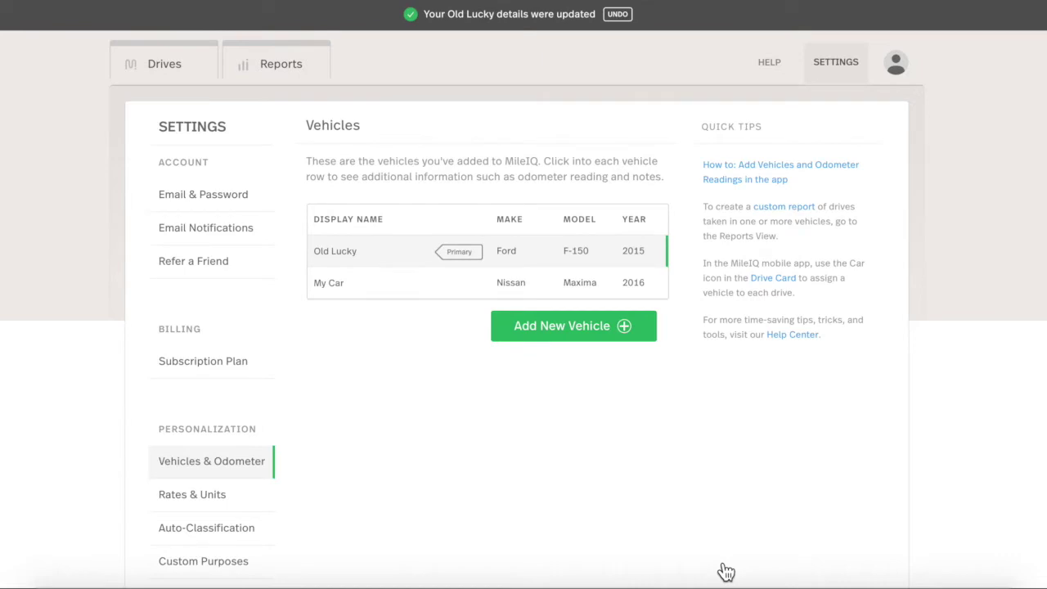
- Add a new personal purpose named 'Client Meal'
{"action": "left_click", "coordinate": [215, 571]}
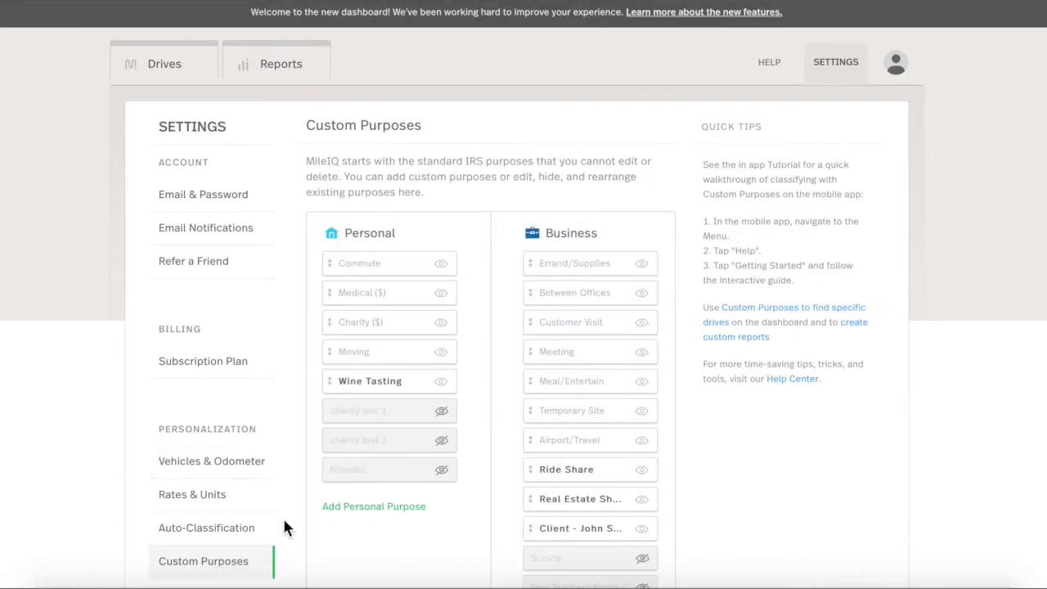
{"action": "left_click", "coordinate": [374, 506]}
{"action": "type", "text": "Clie"}
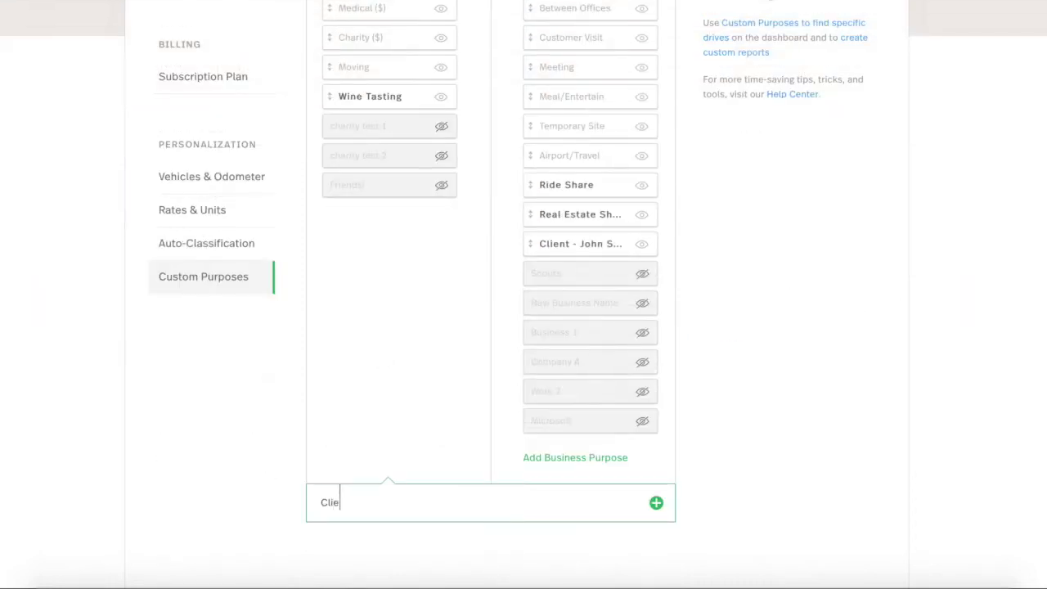
{"action": "type", "text": "nt Meal"}
{"action": "key", "text": "Return"}
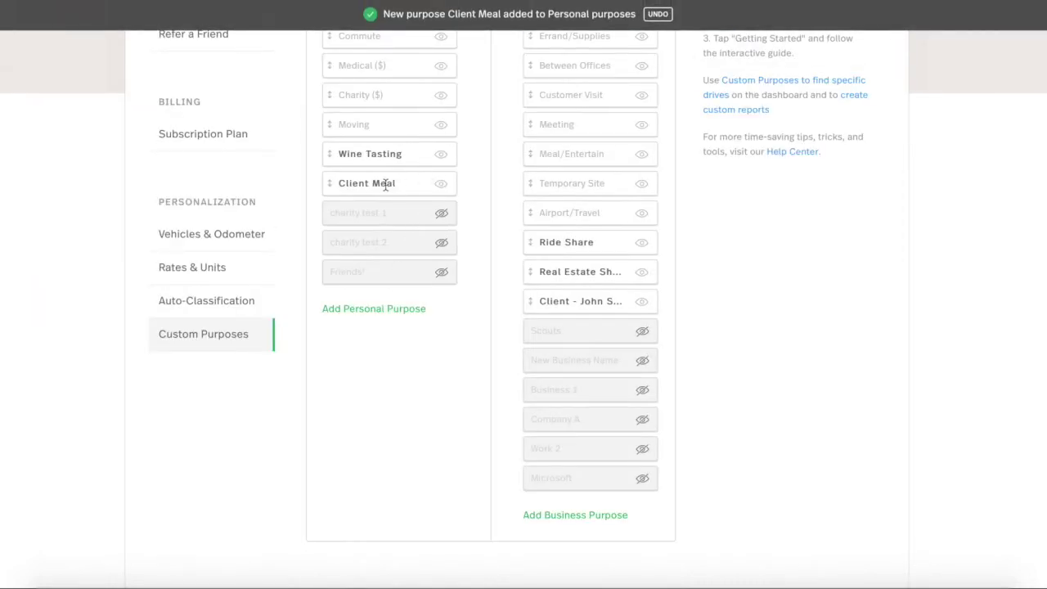
- Hide the Client Meal purpose and return to the Drives dashboard
{"action": "left_click", "coordinate": [442, 185]}
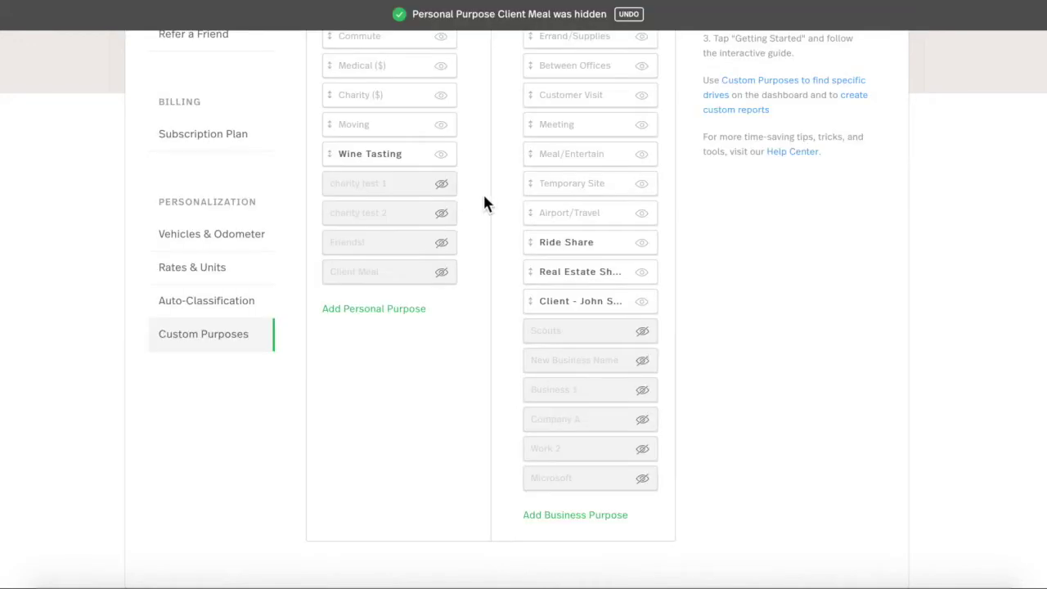
{"action": "scroll", "coordinate": [484, 203], "scroll_direction": "up", "scroll_amount": 1}
{"action": "scroll", "coordinate": [491, 327], "scroll_direction": "up", "scroll_amount": 3}
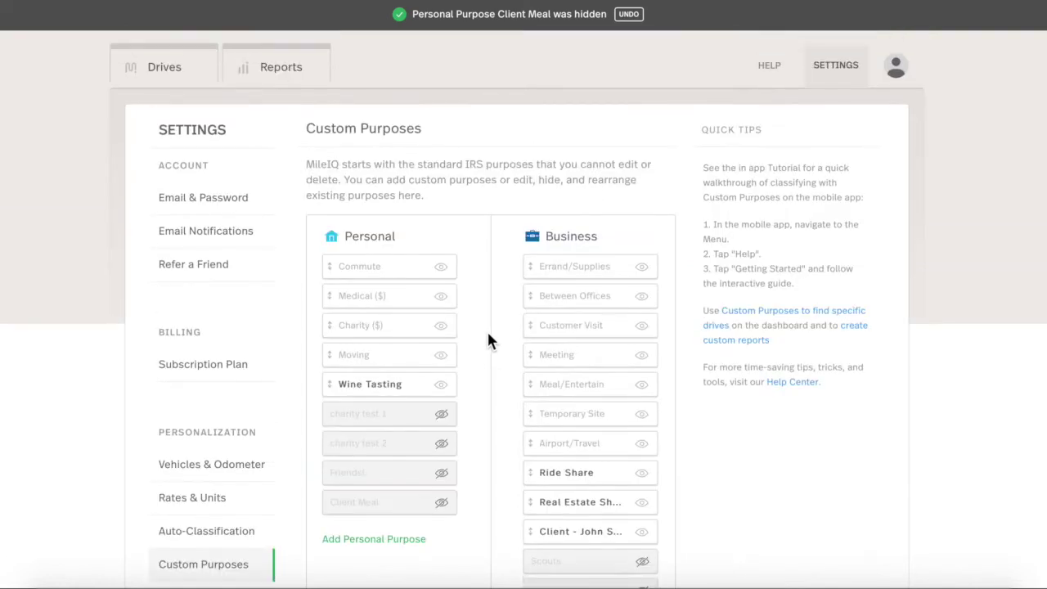
{"action": "left_click", "coordinate": [164, 75]}
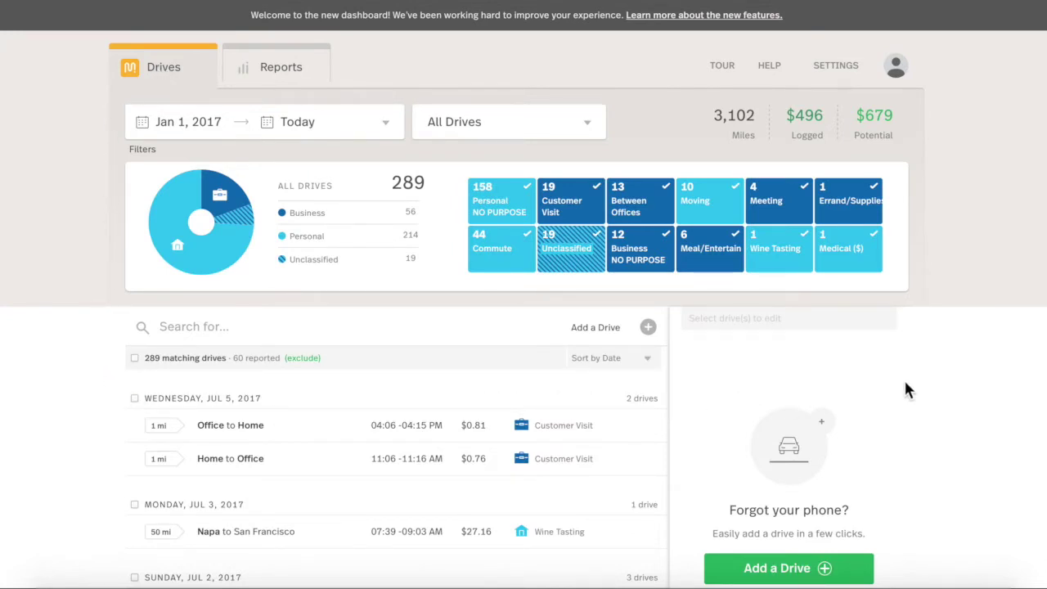
- Preview drives for the This month, Last month and Last 3 months ranges
{"action": "left_click", "coordinate": [383, 127]}
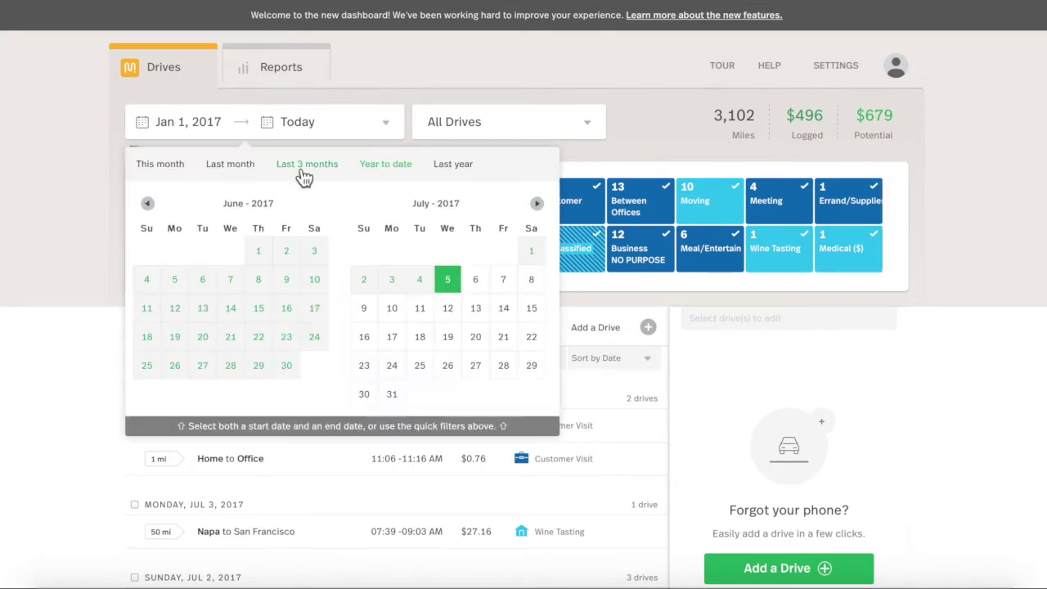
{"action": "left_click", "coordinate": [160, 166]}
{"action": "left_click", "coordinate": [381, 131]}
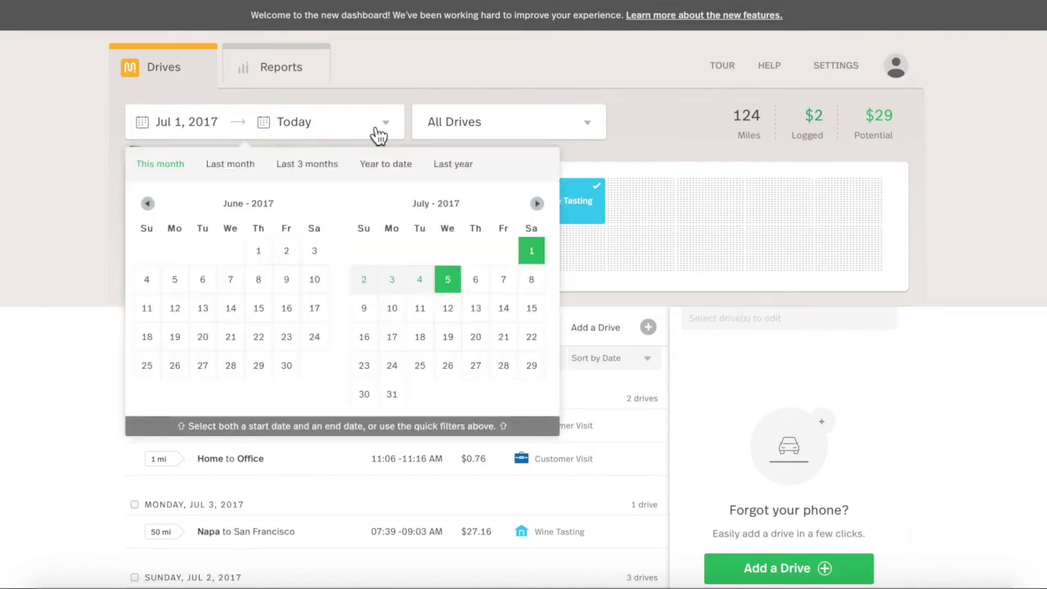
{"action": "left_click", "coordinate": [249, 171]}
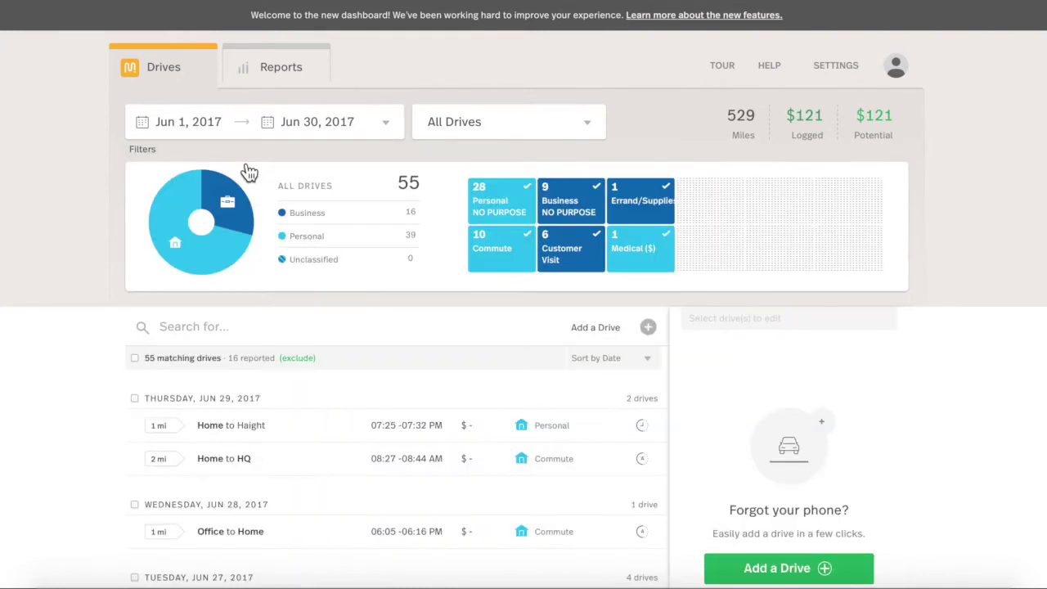
{"action": "left_click", "coordinate": [386, 130]}
{"action": "left_click", "coordinate": [319, 167]}
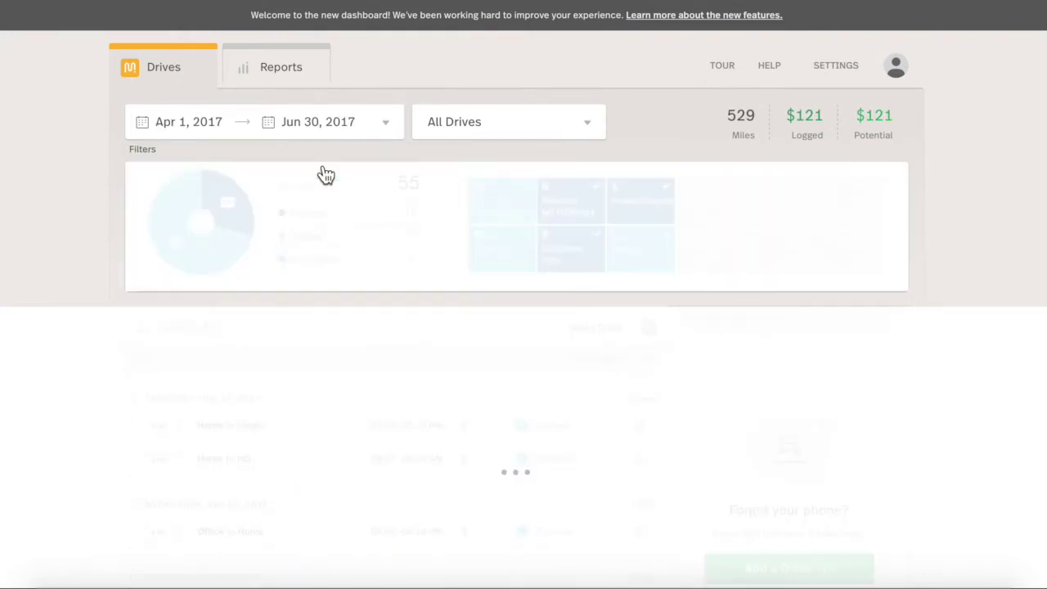
- Filter drives to May 1–31, 2017, then switch the range to Year to date
{"action": "left_click", "coordinate": [344, 128]}
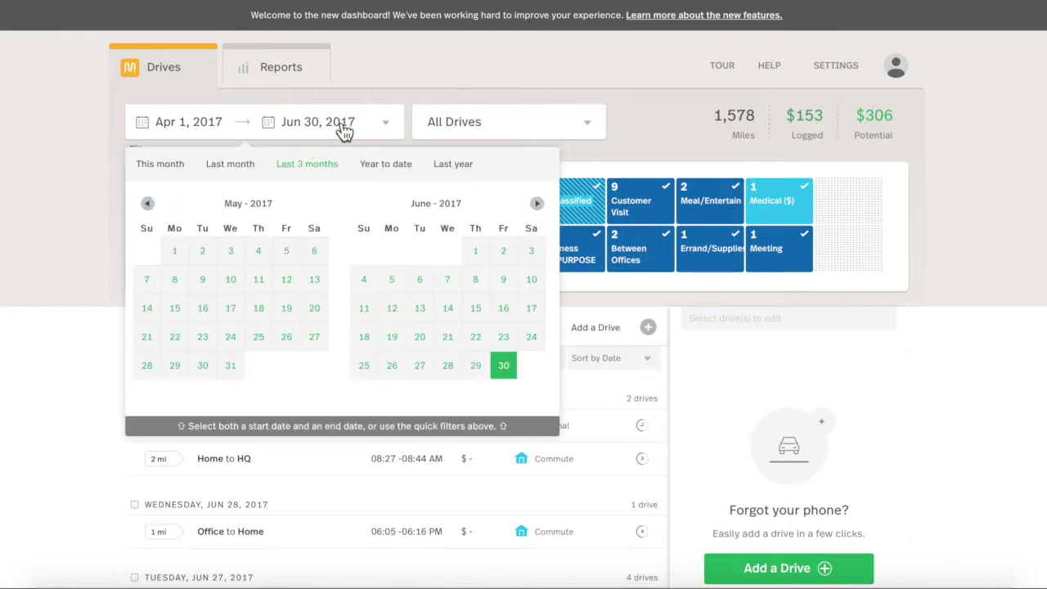
{"action": "left_click", "coordinate": [174, 254]}
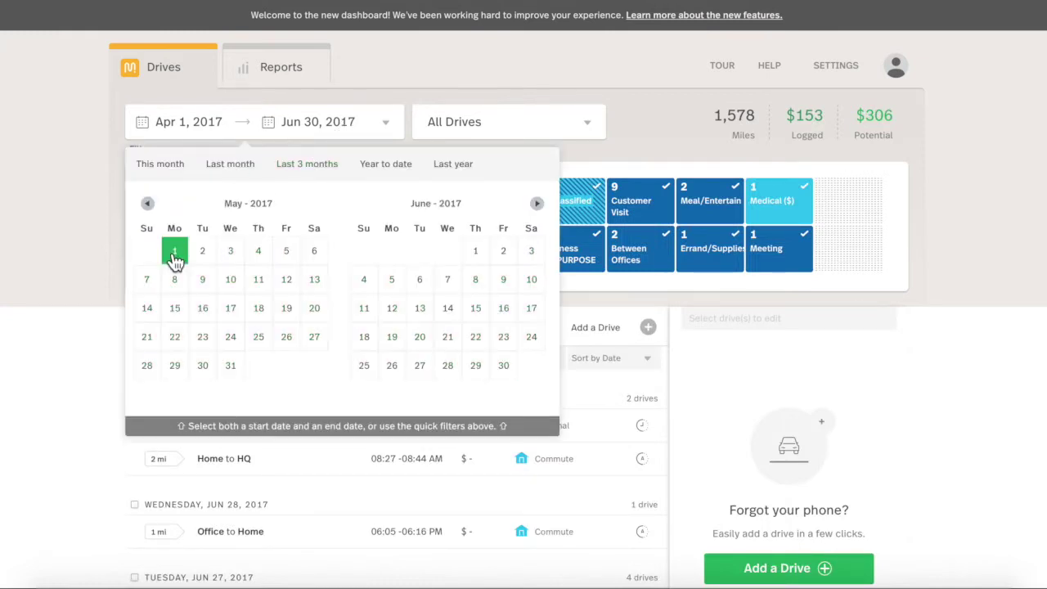
{"action": "left_click", "coordinate": [231, 368]}
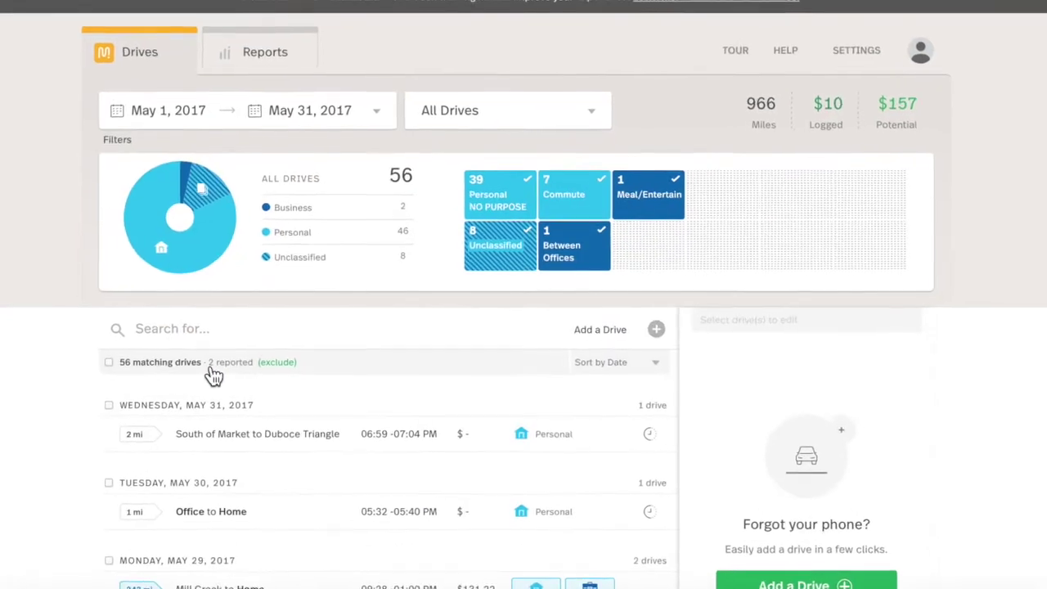
{"action": "left_click", "coordinate": [365, 104]}
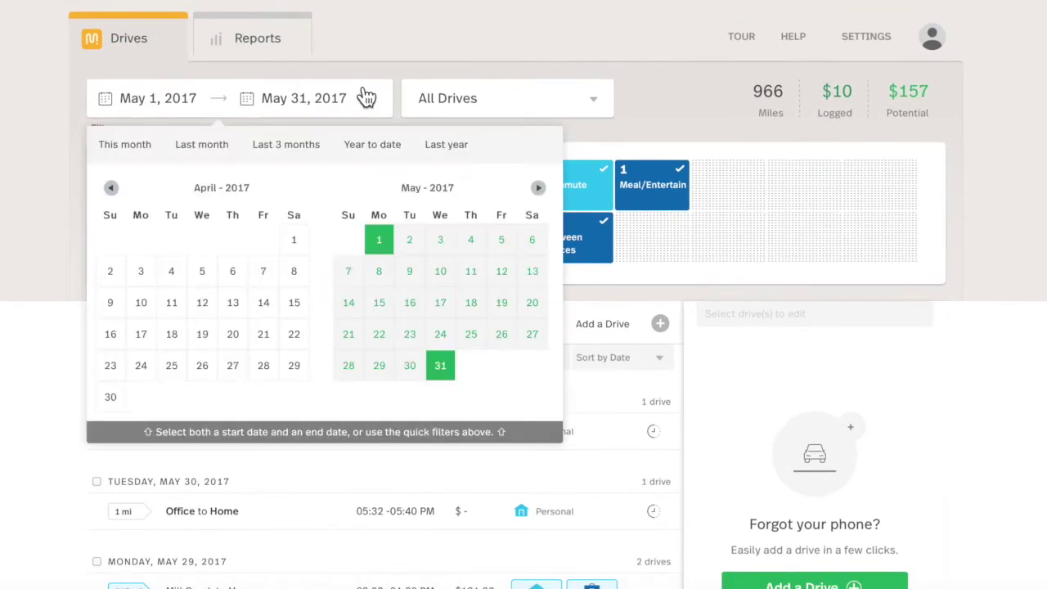
{"action": "left_click", "coordinate": [368, 149]}
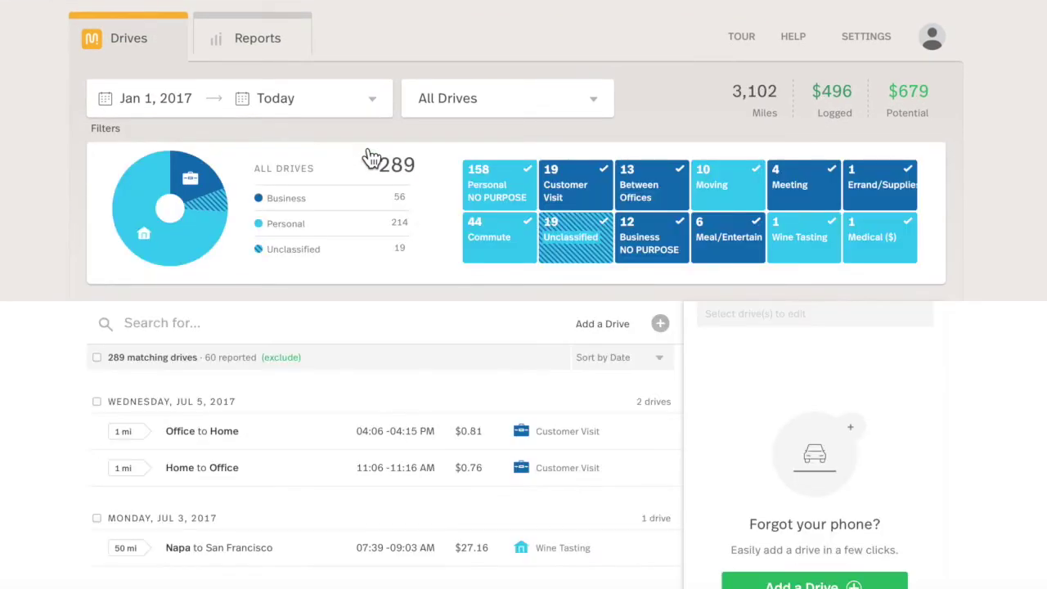
- Check the drive filter types, keep All Drives, and toggle the Business and Personal filters
{"action": "left_click", "coordinate": [551, 103]}
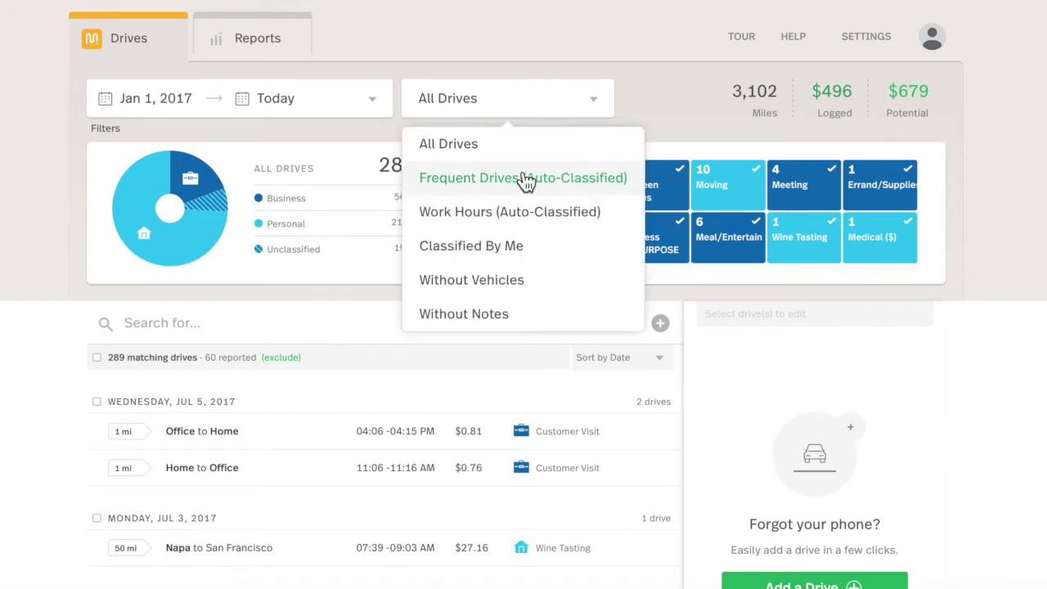
{"action": "left_click", "coordinate": [355, 147]}
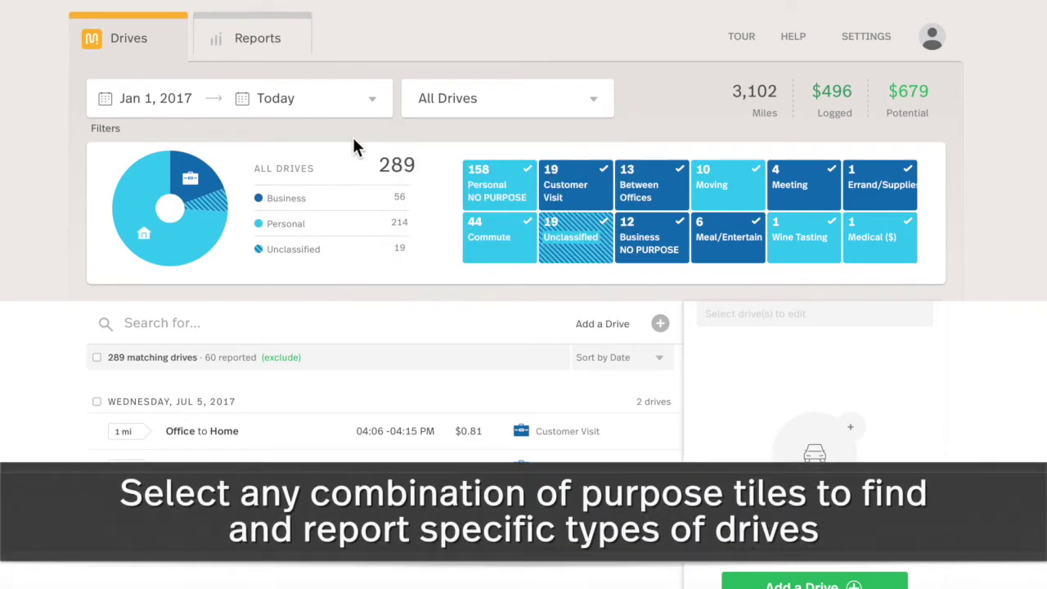
{"action": "left_click", "coordinate": [291, 200]}
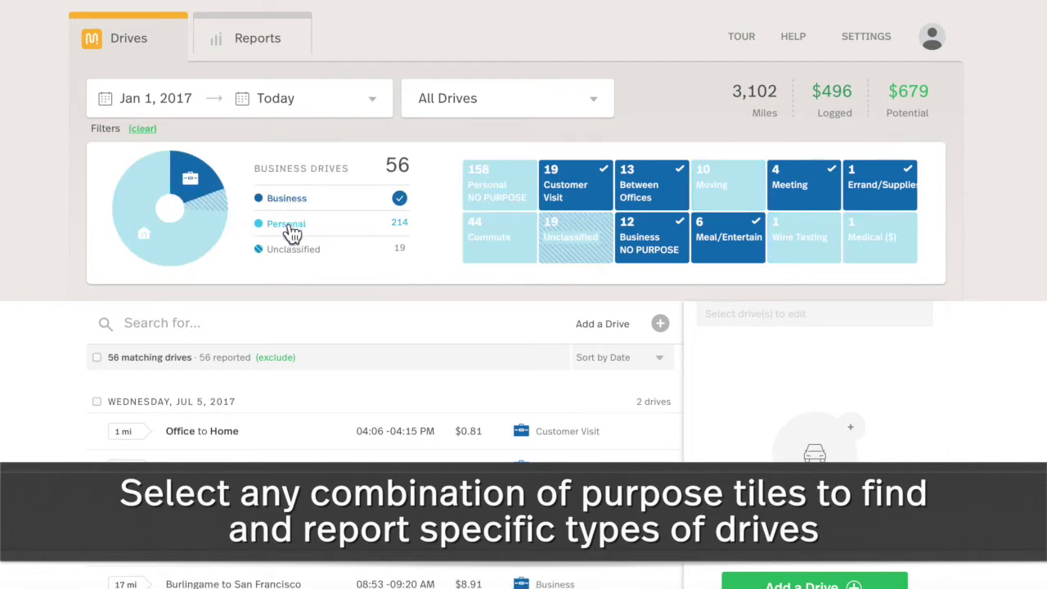
{"action": "left_click", "coordinate": [290, 229]}
{"action": "left_click", "coordinate": [292, 234]}
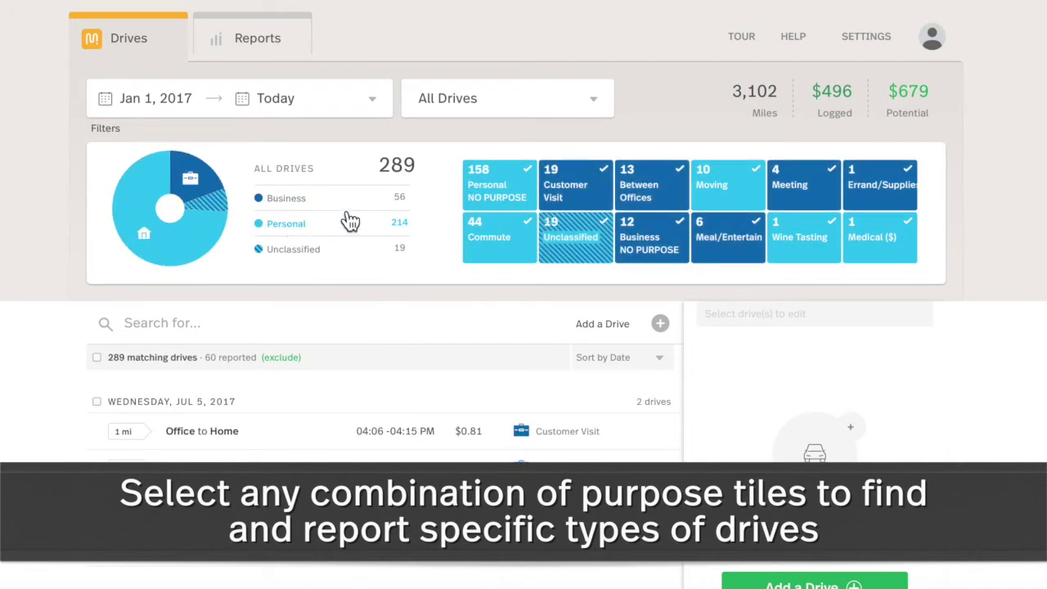
- Filter by Personal NO PURPOSE, Between Offices, Commute and Meal/Entertain, then clear all filters
{"action": "left_click", "coordinate": [508, 190]}
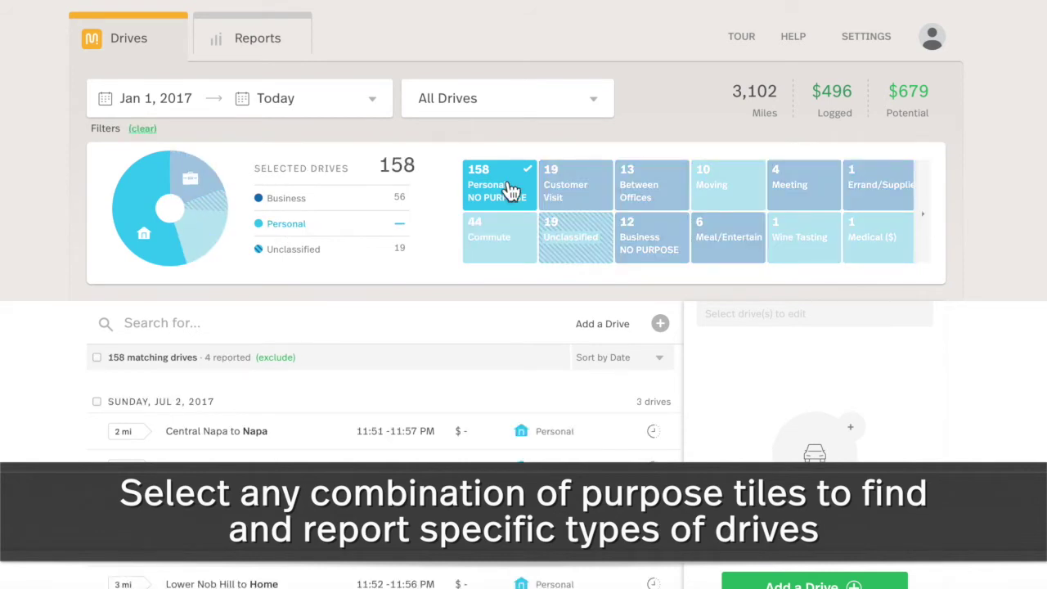
{"action": "left_click", "coordinate": [508, 188]}
{"action": "left_click", "coordinate": [644, 192]}
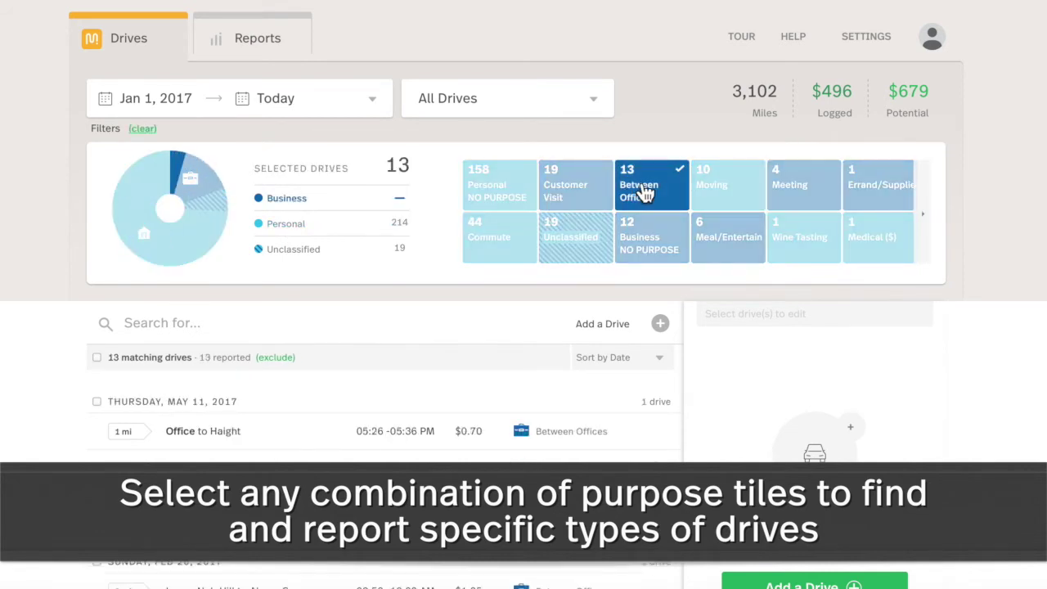
{"action": "left_click", "coordinate": [480, 250]}
{"action": "left_click", "coordinate": [727, 250]}
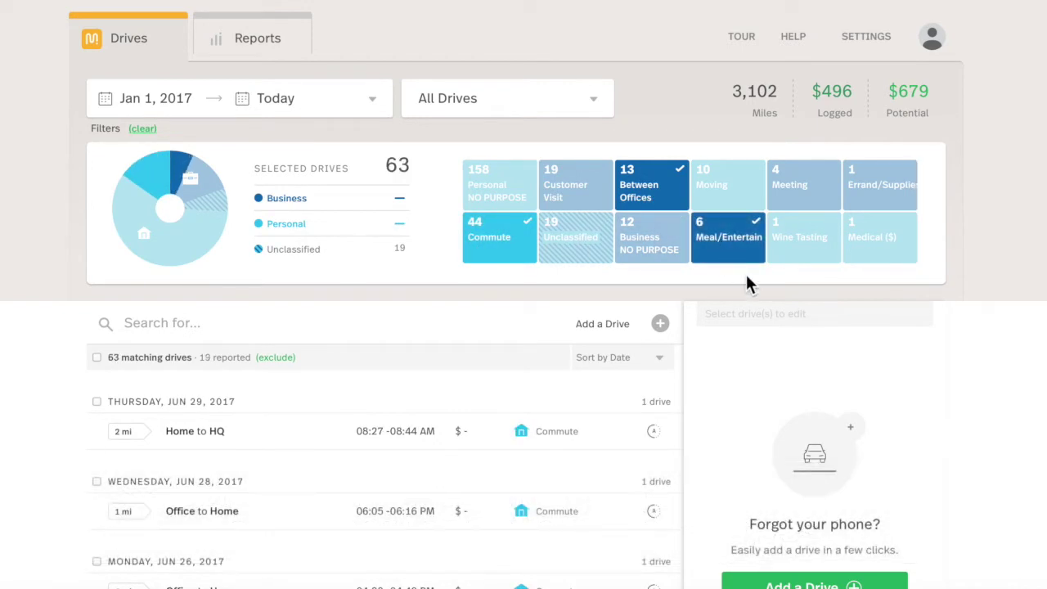
{"action": "left_click", "coordinate": [140, 131]}
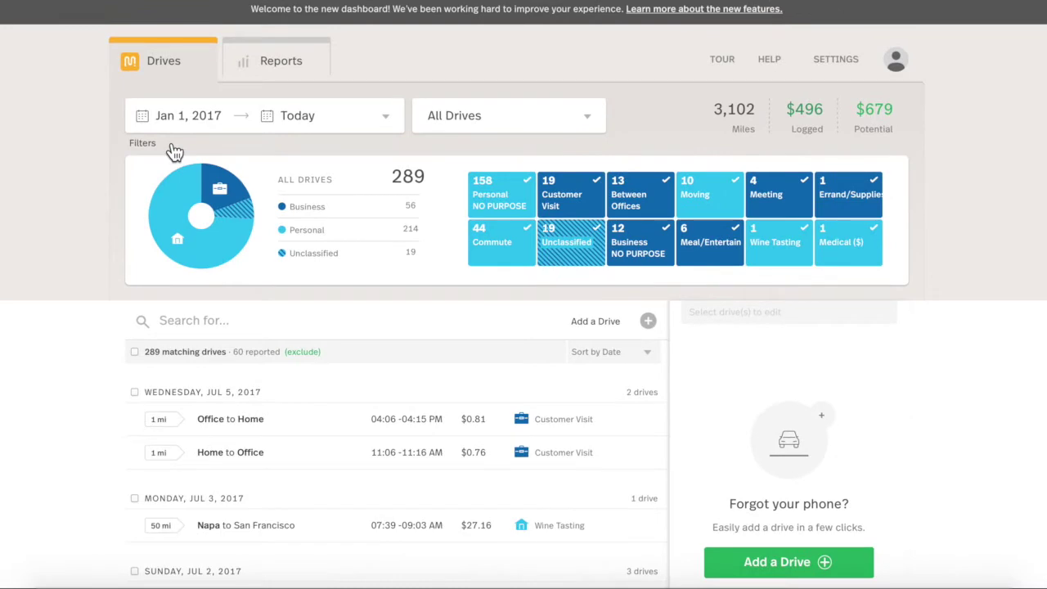
{"action": "scroll", "coordinate": [86, 286], "scroll_direction": "down", "scroll_amount": 3}
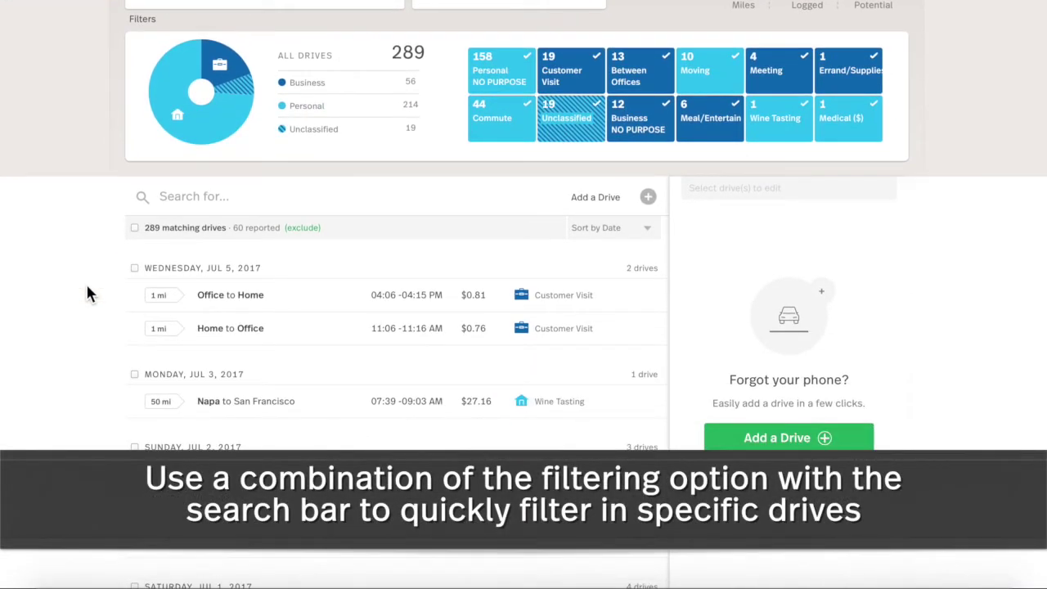
{"action": "left_click", "coordinate": [217, 196]}
{"action": "type", "text": "Napa"}
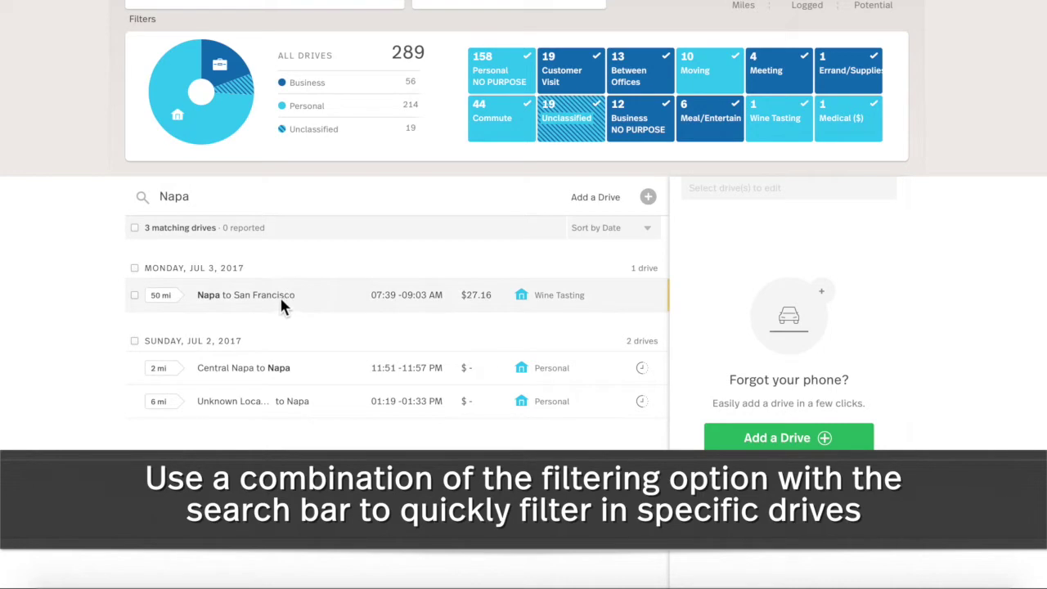
{"action": "left_click_drag", "start_coordinate": [204, 198], "coordinate": [109, 194]}
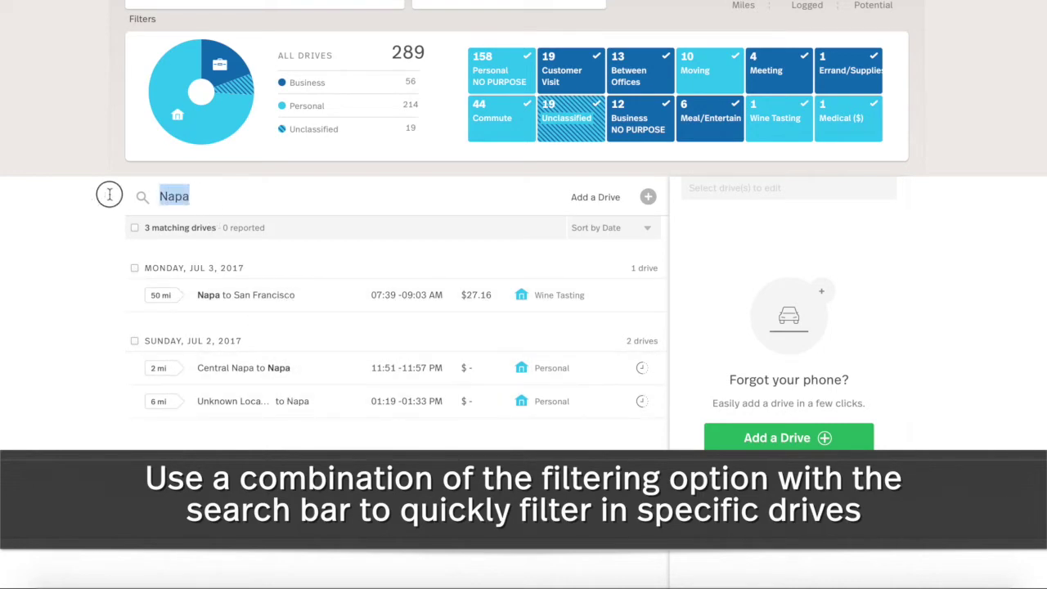
{"action": "key", "text": "BackSpace"}
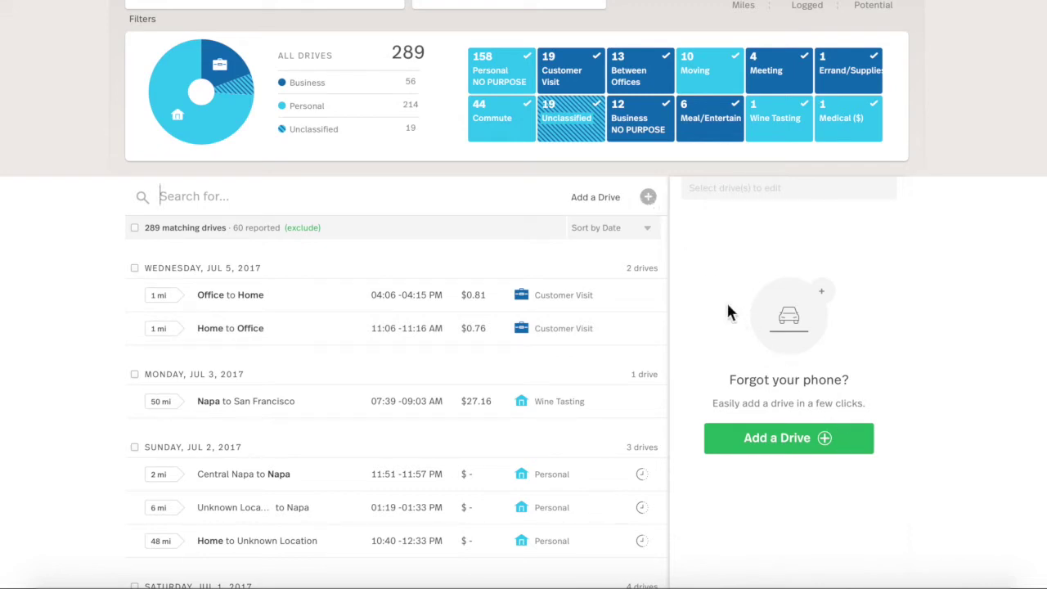
{"action": "left_click", "coordinate": [648, 199]}
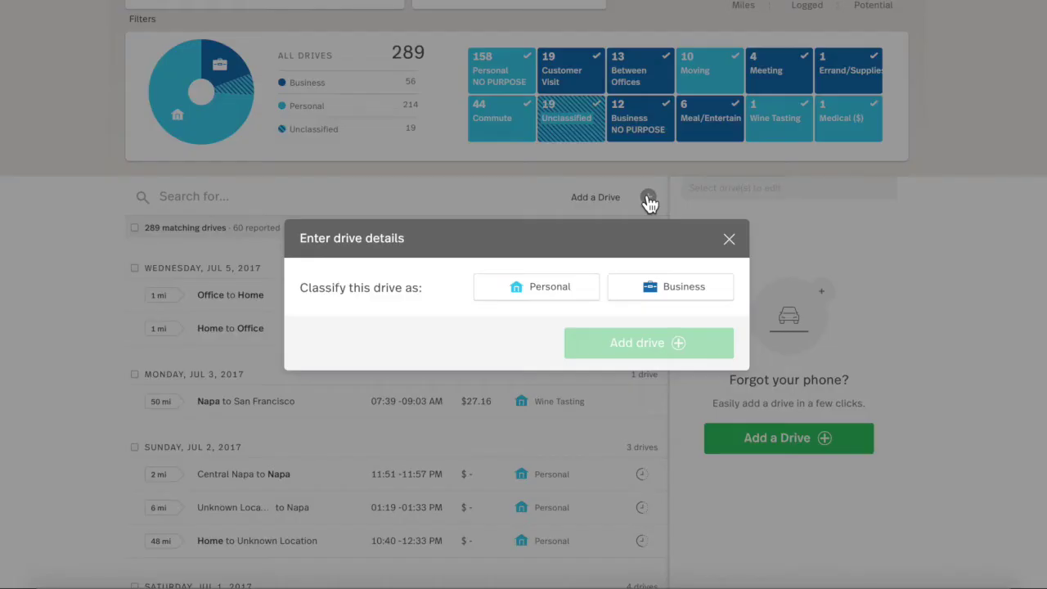
- Set the new drive as Business > Between Offices, from 1355 Market to Napa
{"action": "left_click", "coordinate": [636, 300]}
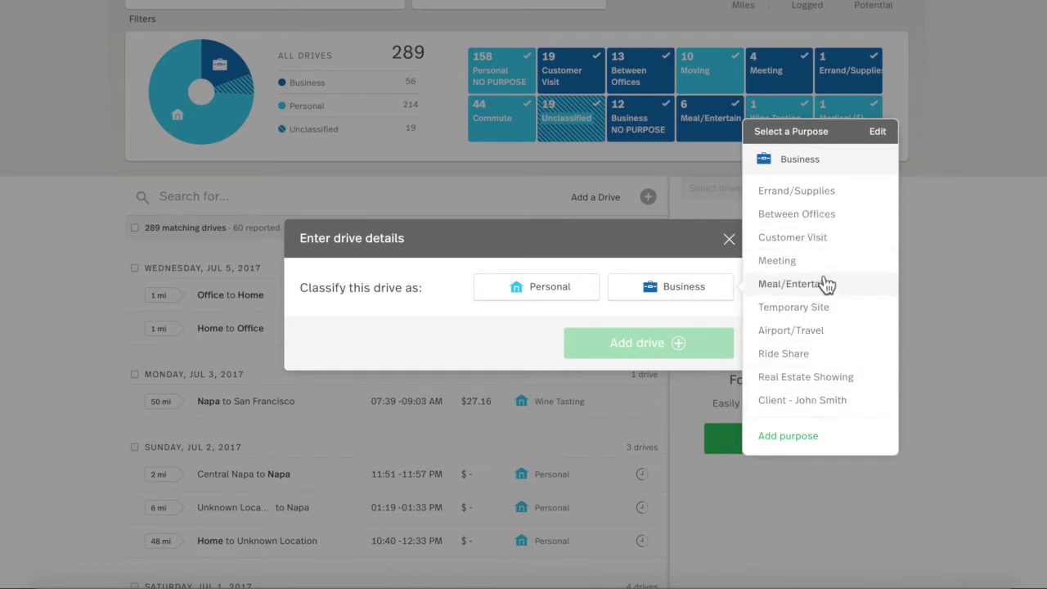
{"action": "left_click", "coordinate": [818, 216]}
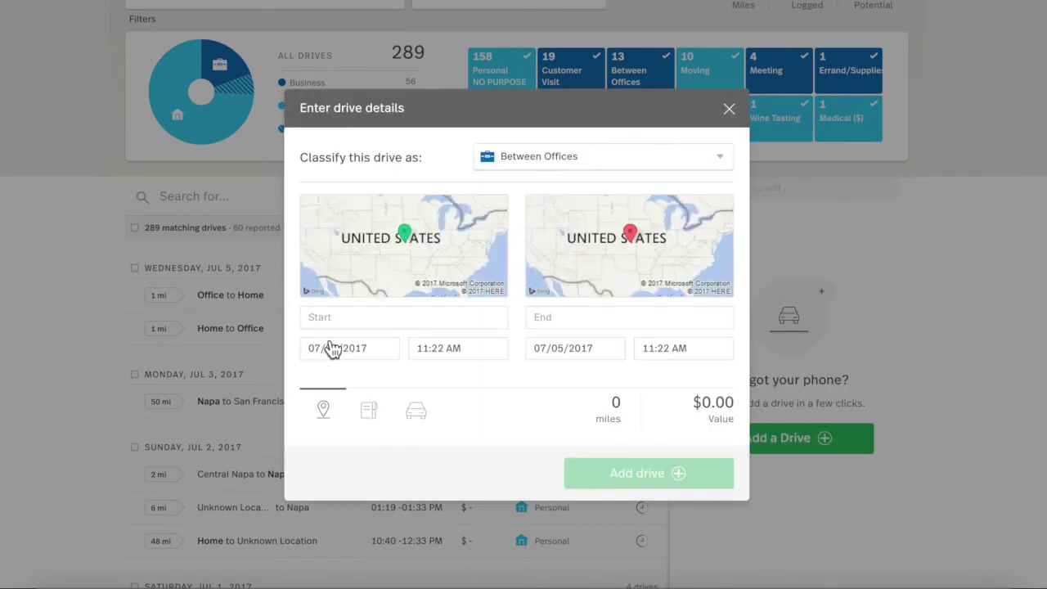
{"action": "left_click", "coordinate": [370, 316]}
{"action": "type", "text": "1"}
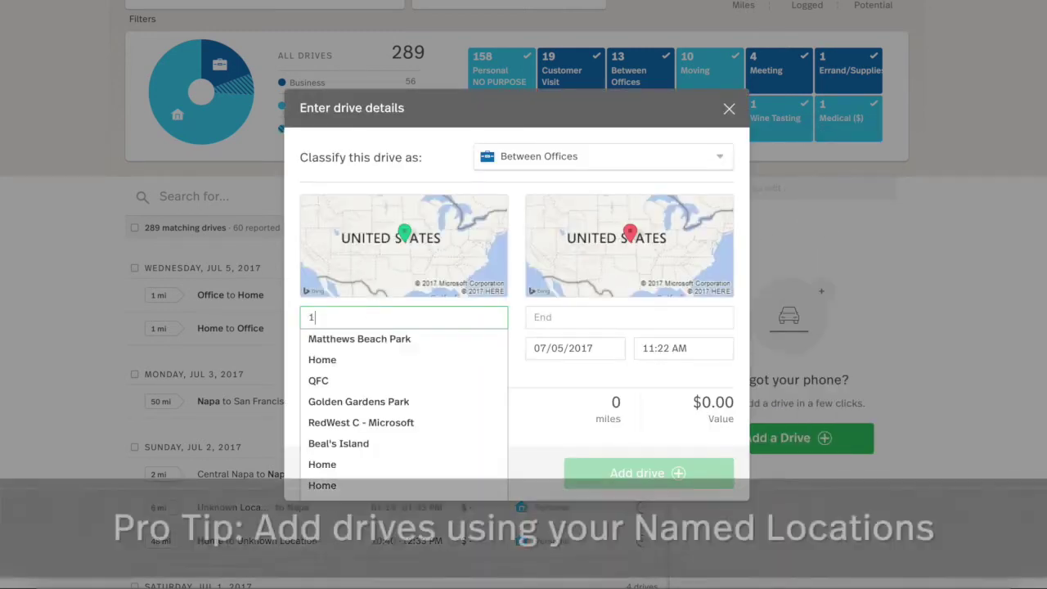
{"action": "type", "text": "355 Market"}
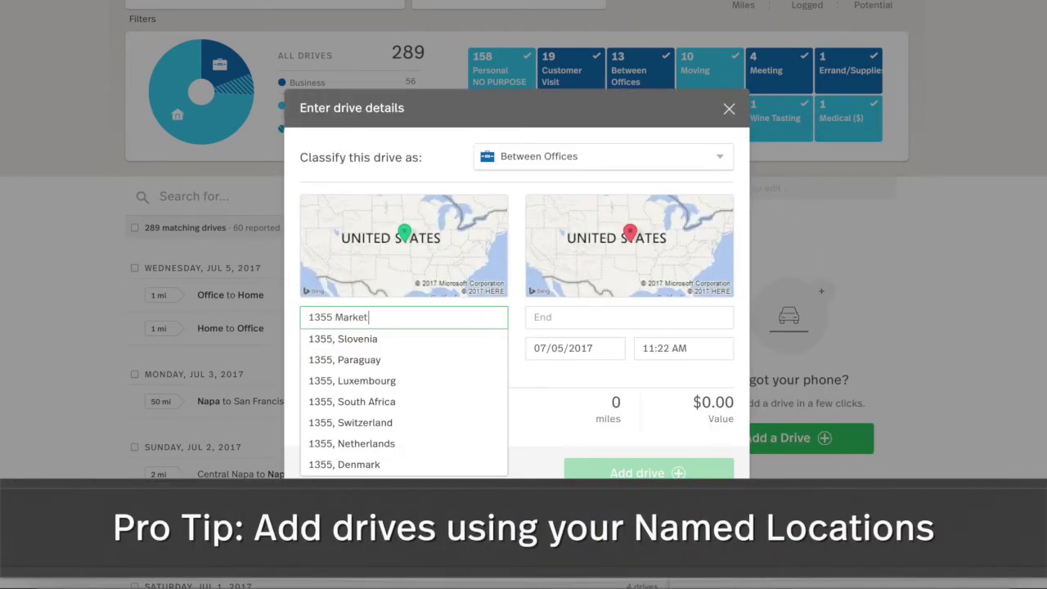
{"action": "left_click", "coordinate": [449, 339]}
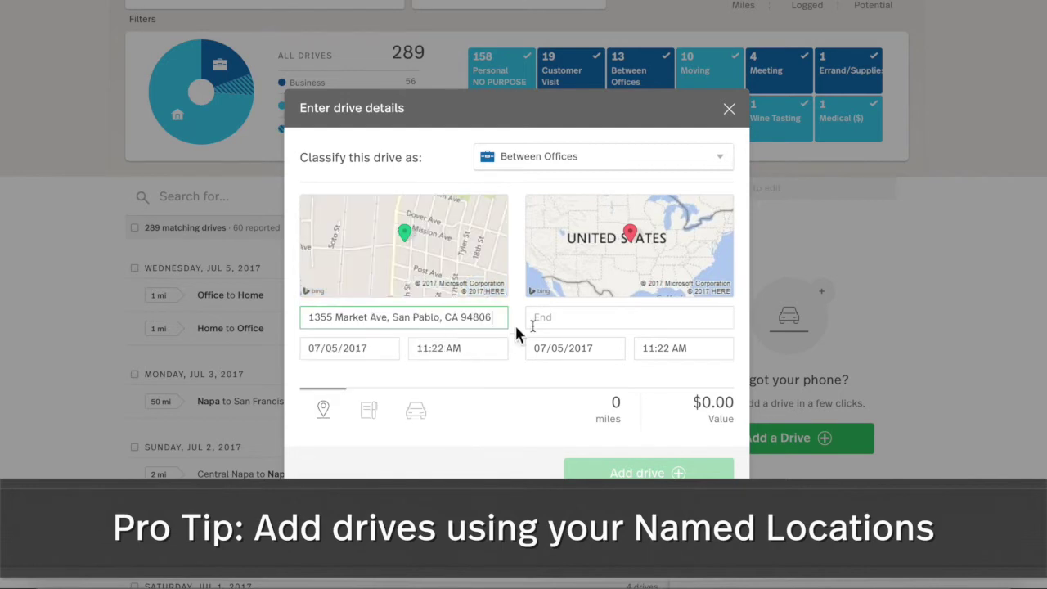
{"action": "left_click", "coordinate": [589, 317]}
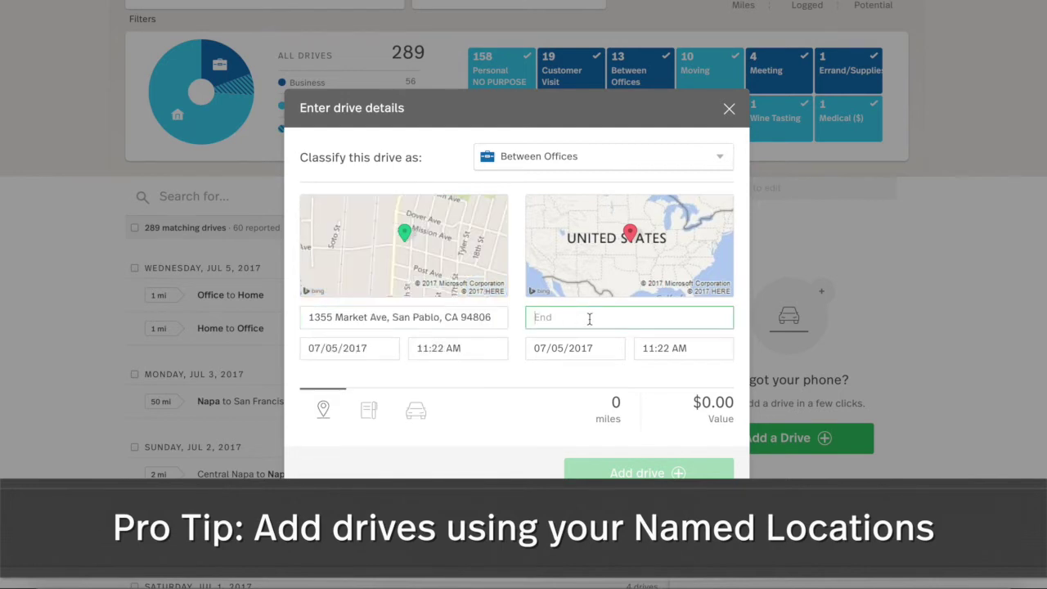
{"action": "type", "text": "Napa"}
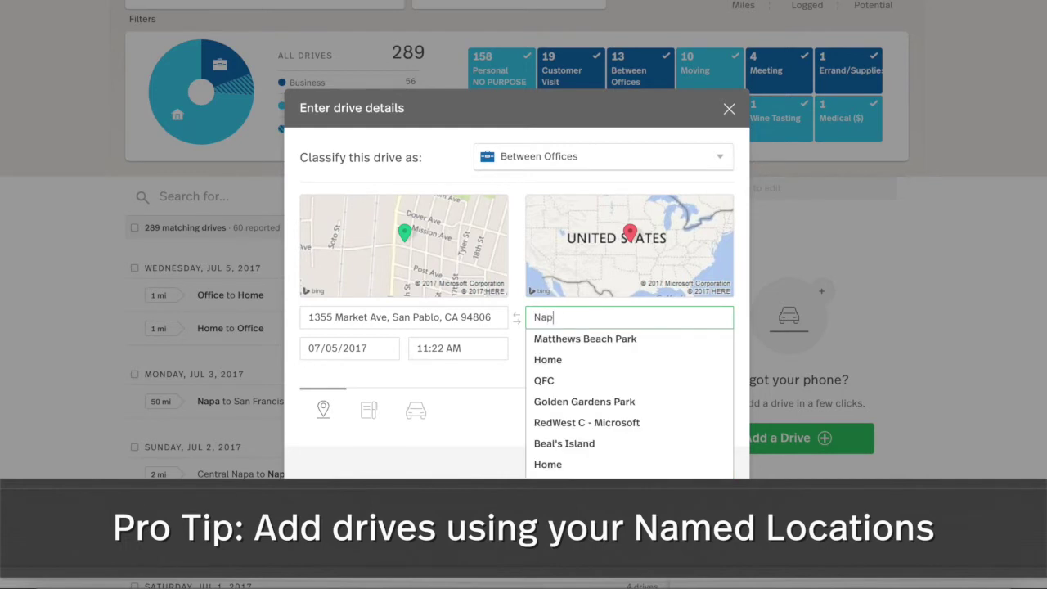
{"action": "left_click", "coordinate": [578, 346]}
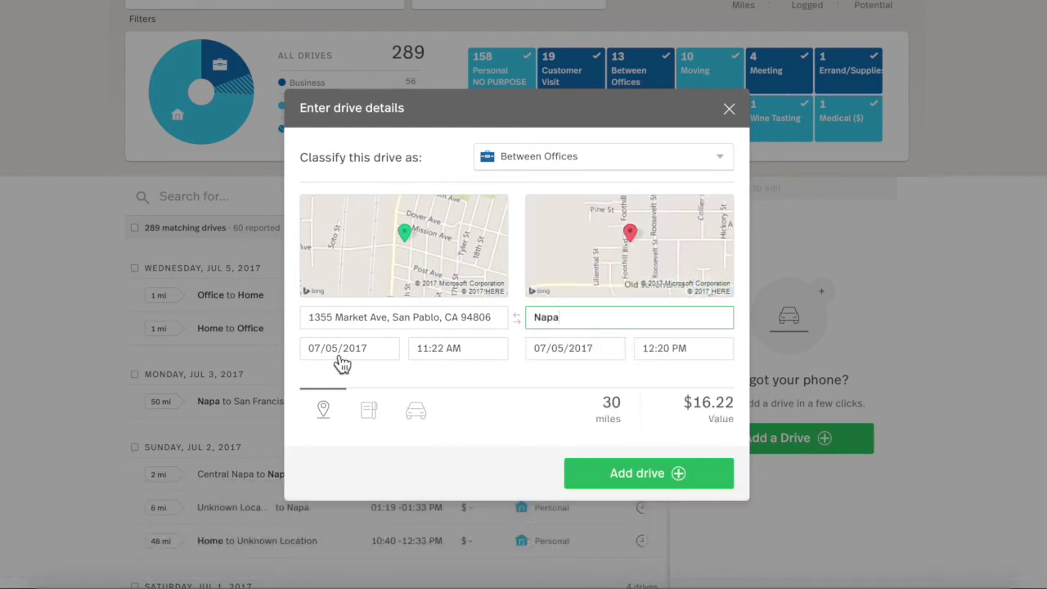
- Review the distance and vehicle details and save the July 5 drive
{"action": "left_click", "coordinate": [371, 412]}
{"action": "left_click", "coordinate": [426, 415]}
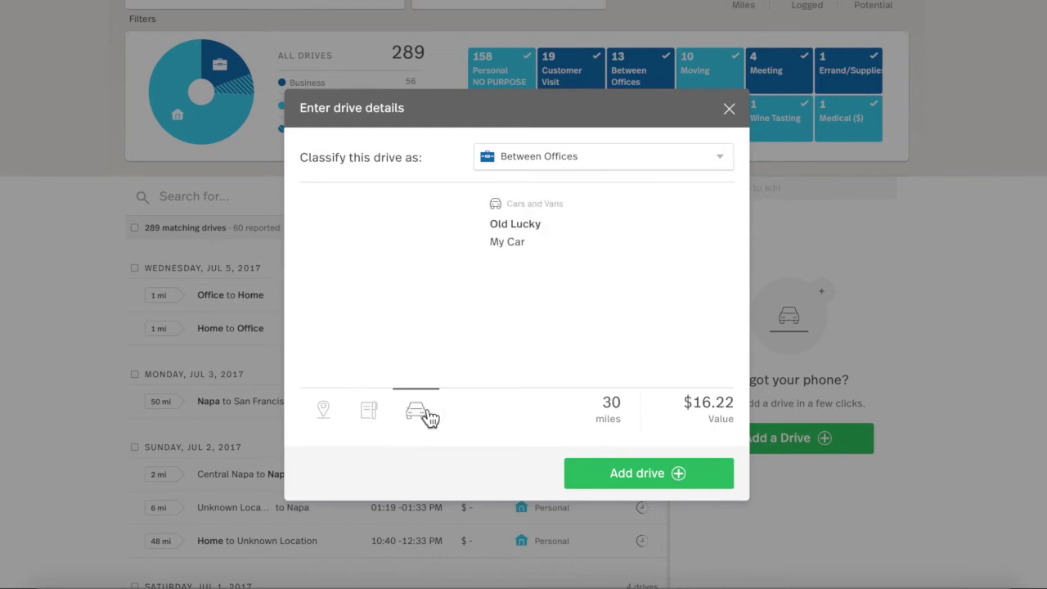
{"action": "left_click", "coordinate": [702, 476]}
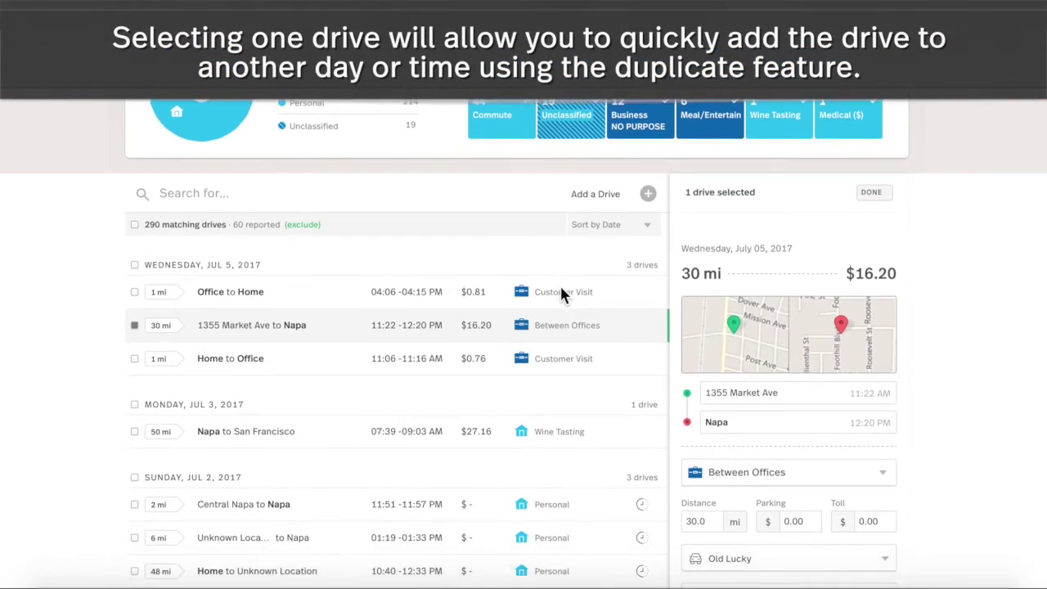
{"action": "scroll", "coordinate": [561, 288], "scroll_direction": "down", "scroll_amount": 1}
{"action": "left_click", "coordinate": [135, 268]}
{"action": "scroll", "coordinate": [101, 271], "scroll_direction": "down", "scroll_amount": 3}
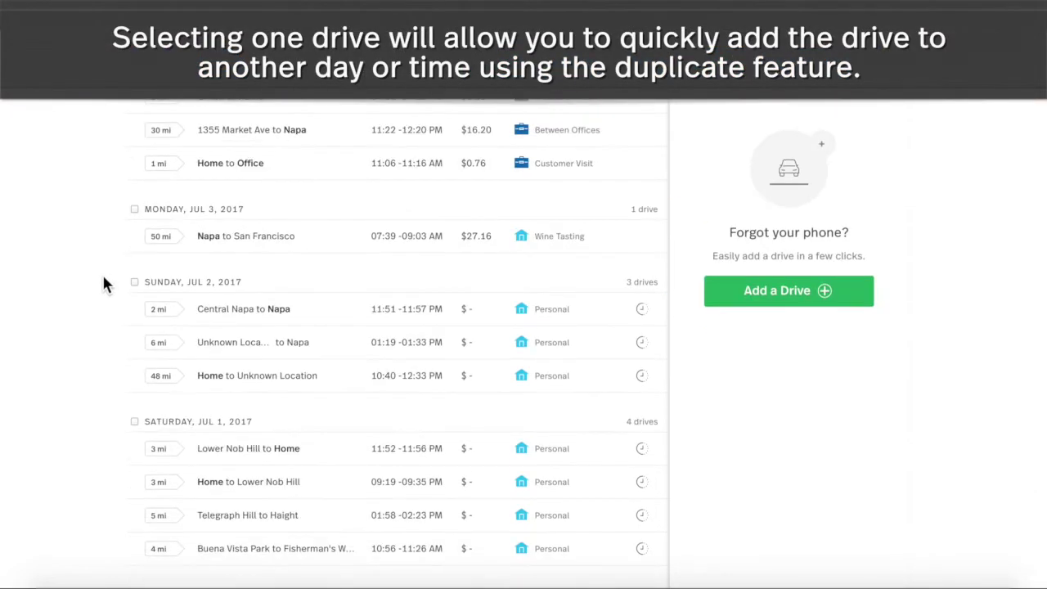
{"action": "scroll", "coordinate": [144, 389], "scroll_direction": "down", "scroll_amount": 4}
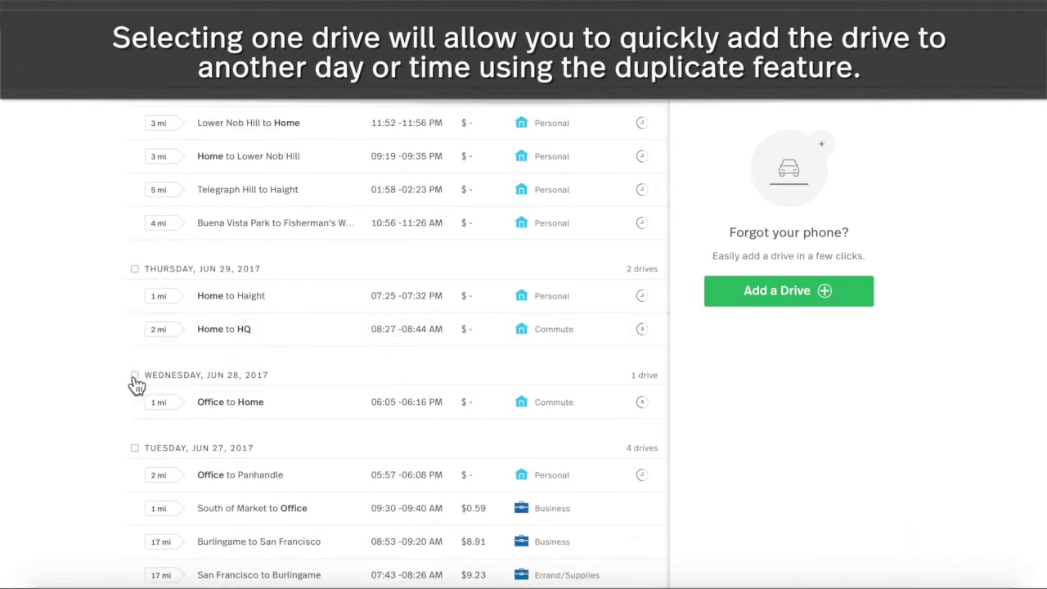
- Create a reversed Haight to Home duplicate of the June 29 Home to Haight drive
{"action": "left_click", "coordinate": [135, 296]}
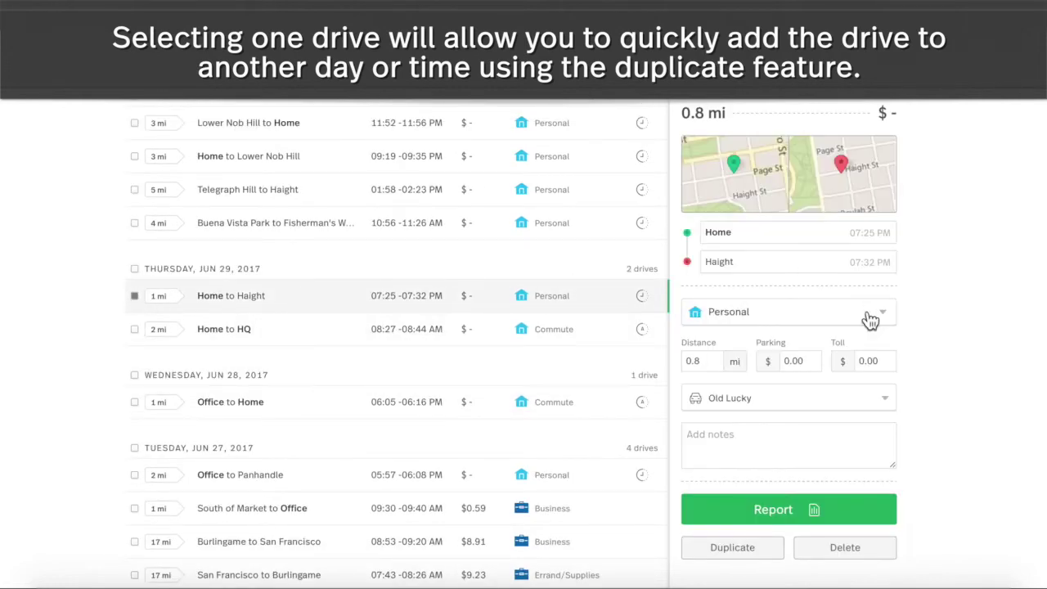
{"action": "left_click", "coordinate": [734, 548]}
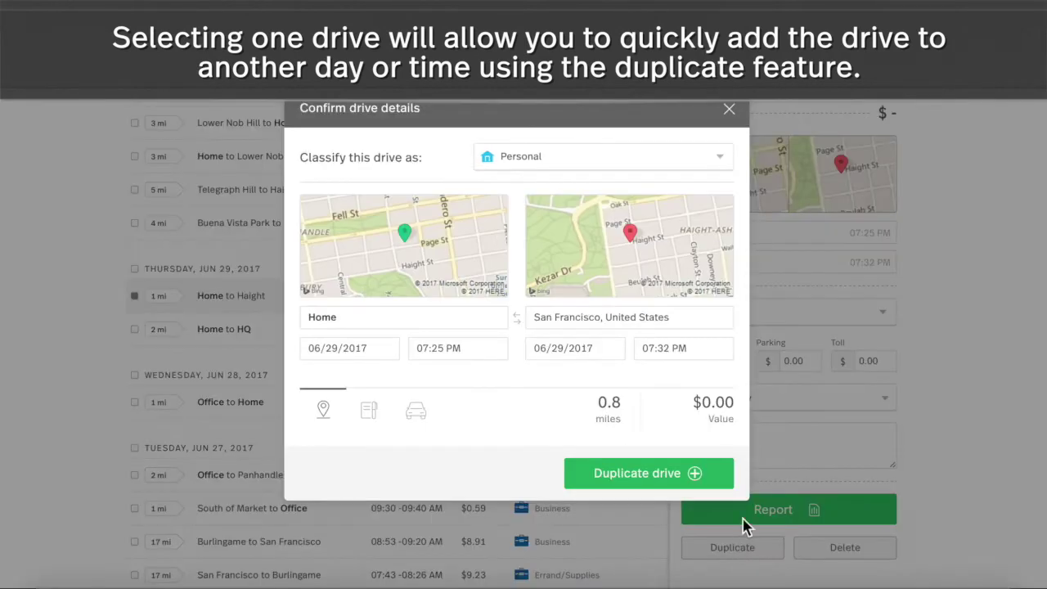
{"action": "left_click", "coordinate": [516, 318]}
{"action": "left_click", "coordinate": [637, 483]}
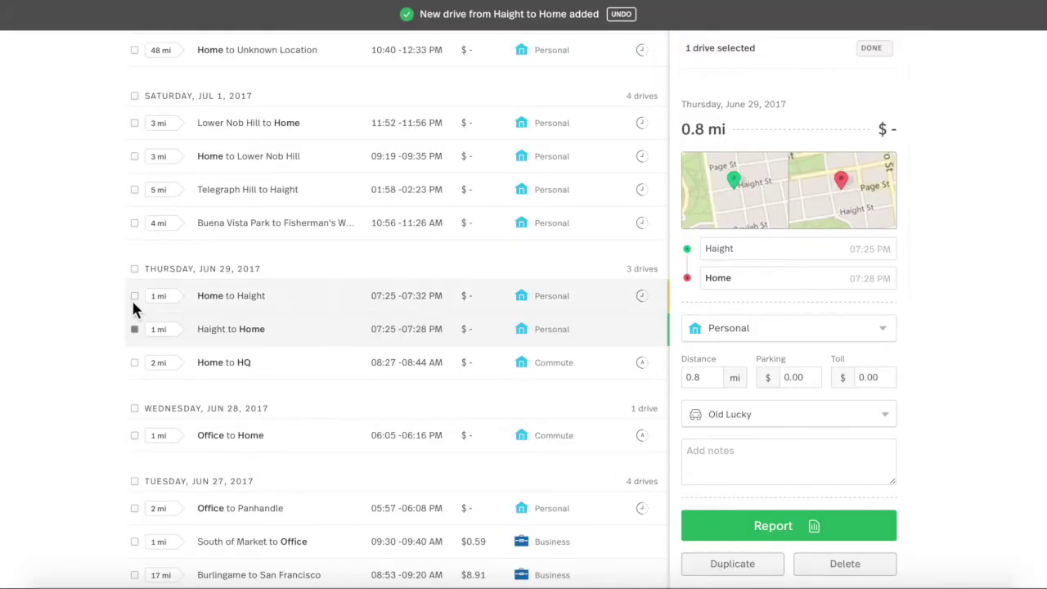
- Select both June 29 Haight drives and join them
{"action": "left_click", "coordinate": [134, 299]}
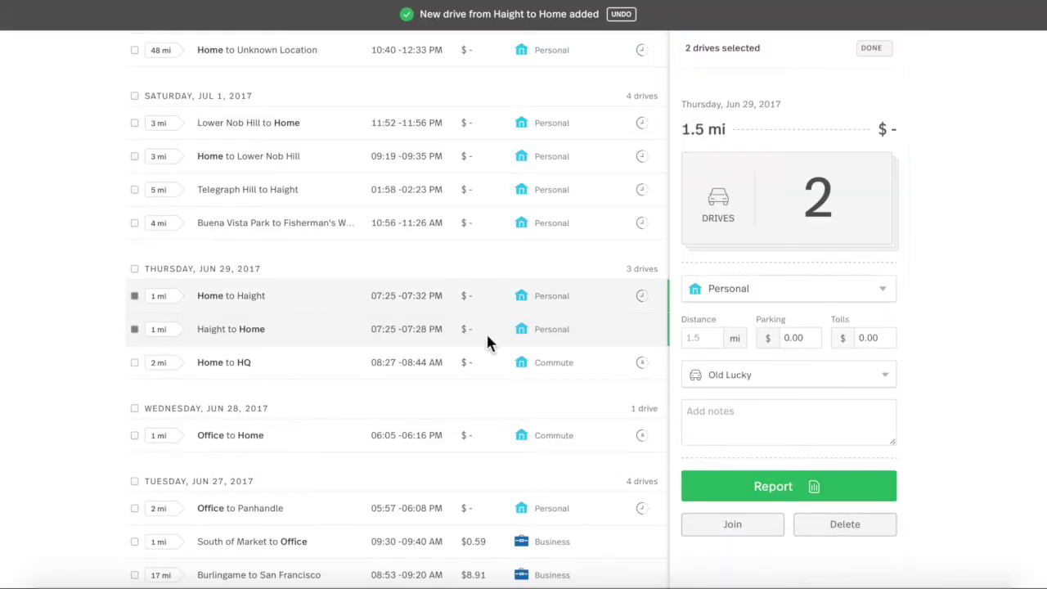
{"action": "left_click", "coordinate": [746, 525]}
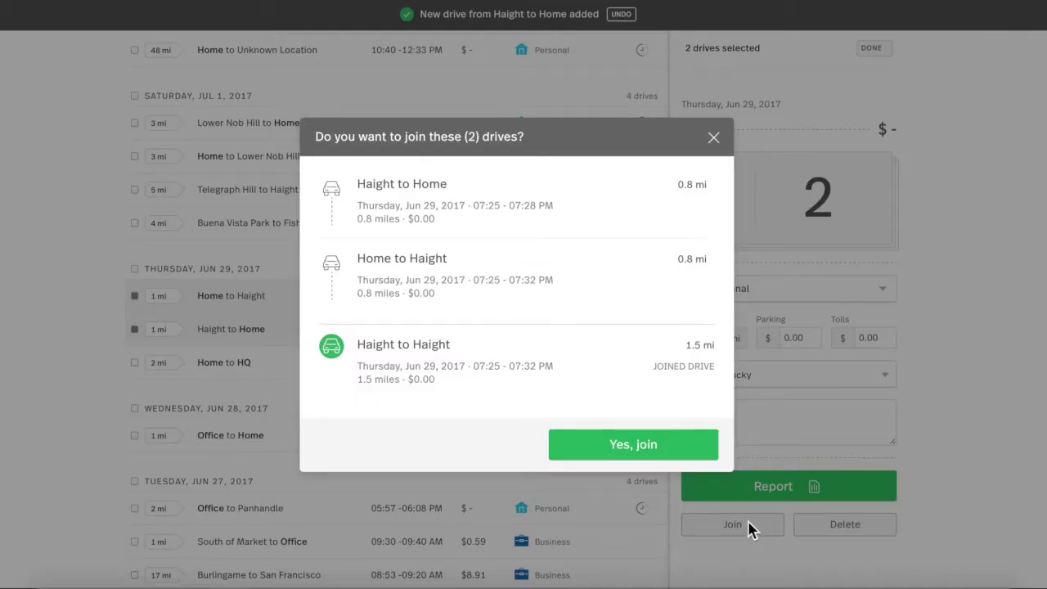
{"action": "left_click", "coordinate": [694, 449]}
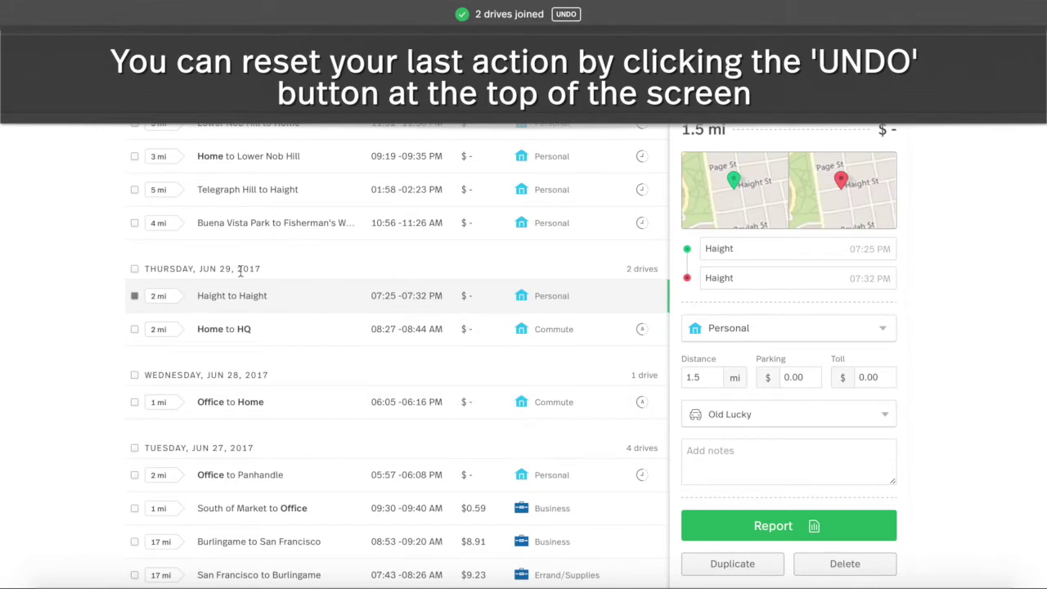
- Delete the June 29 Home to HQ drive
{"action": "left_click", "coordinate": [133, 297]}
{"action": "left_click", "coordinate": [135, 331]}
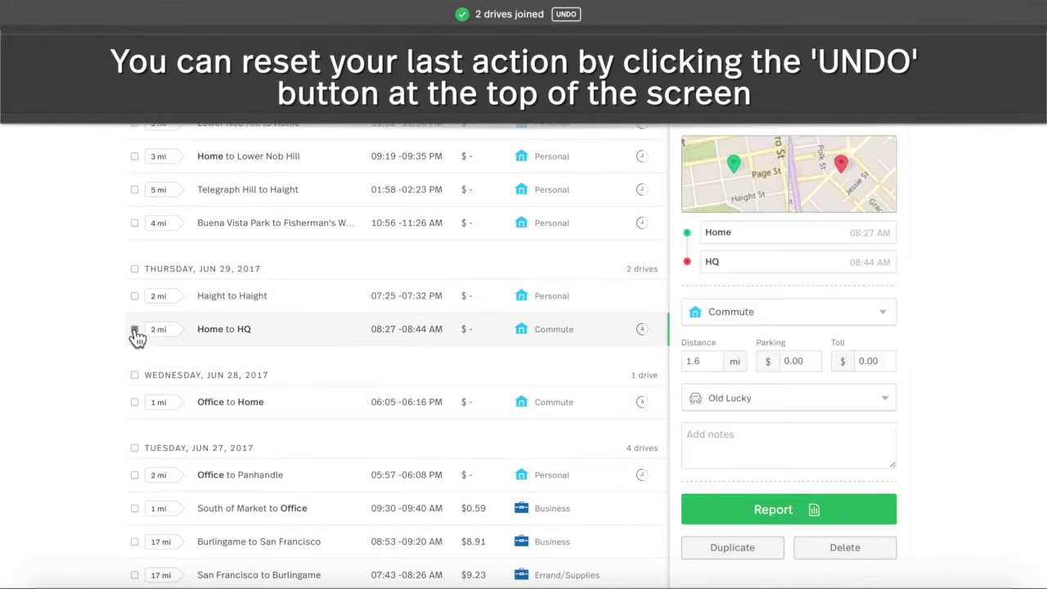
{"action": "left_click", "coordinate": [888, 563]}
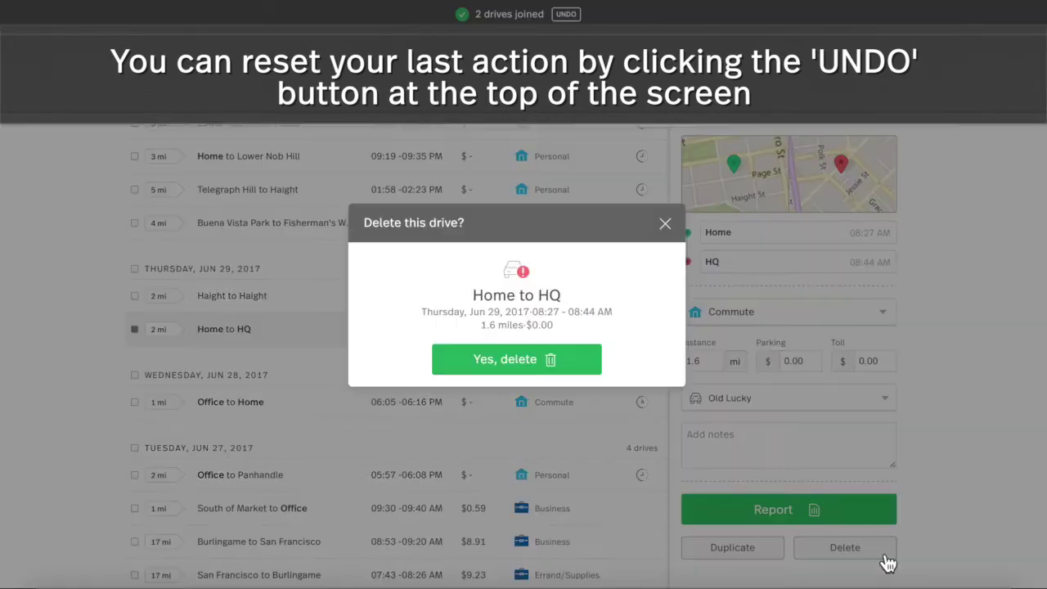
{"action": "left_click", "coordinate": [565, 364]}
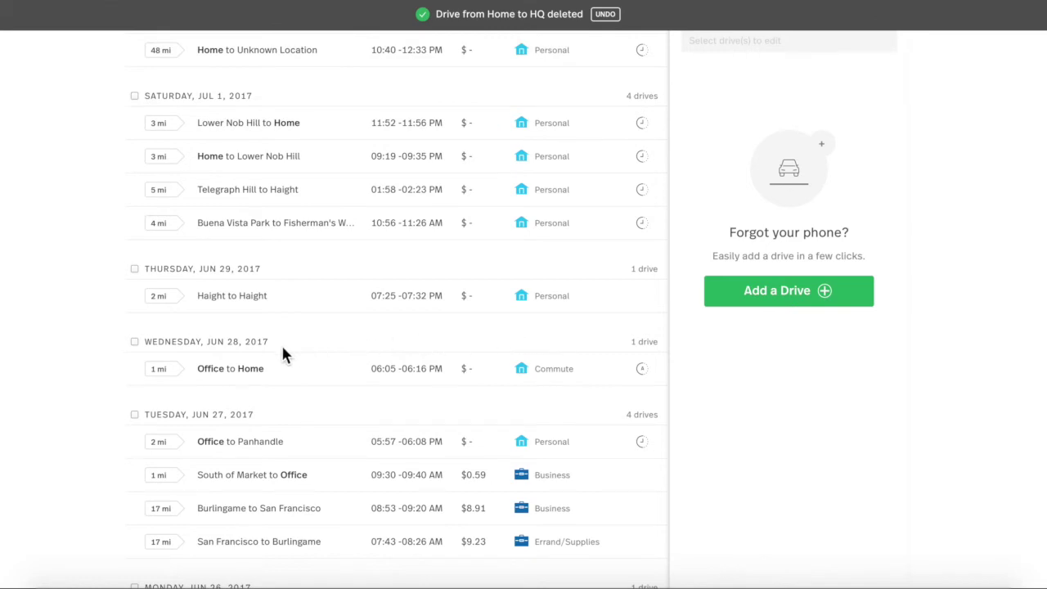
- Show only unclassified drives and classify Mill Creek to Home as Moving
{"action": "scroll", "coordinate": [270, 353], "scroll_direction": "down", "scroll_amount": 1}
{"action": "scroll", "coordinate": [270, 353], "scroll_direction": "up", "scroll_amount": 5}
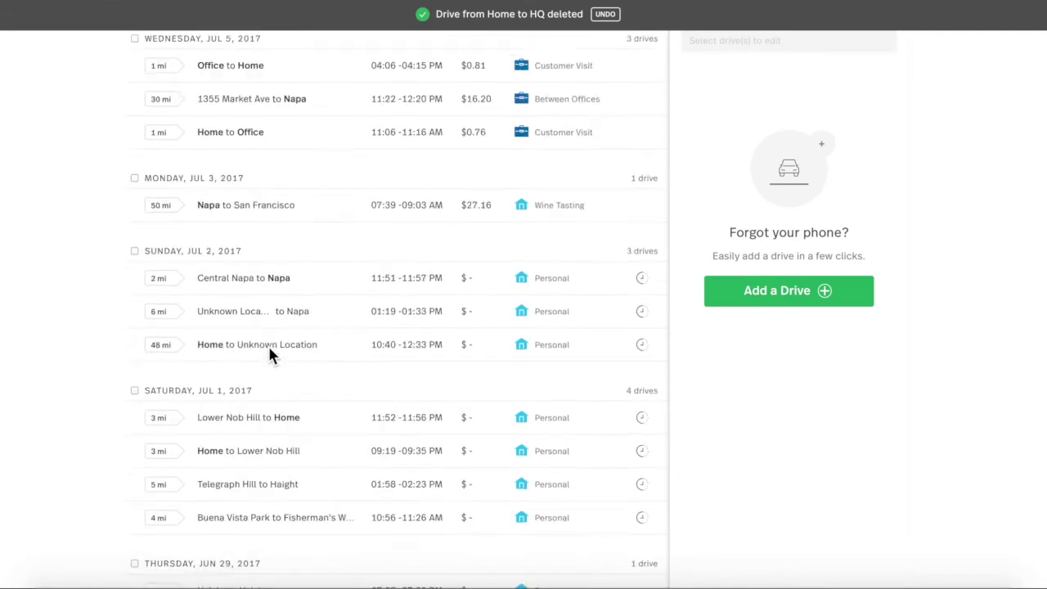
{"action": "scroll", "coordinate": [269, 351], "scroll_direction": "up", "scroll_amount": 3}
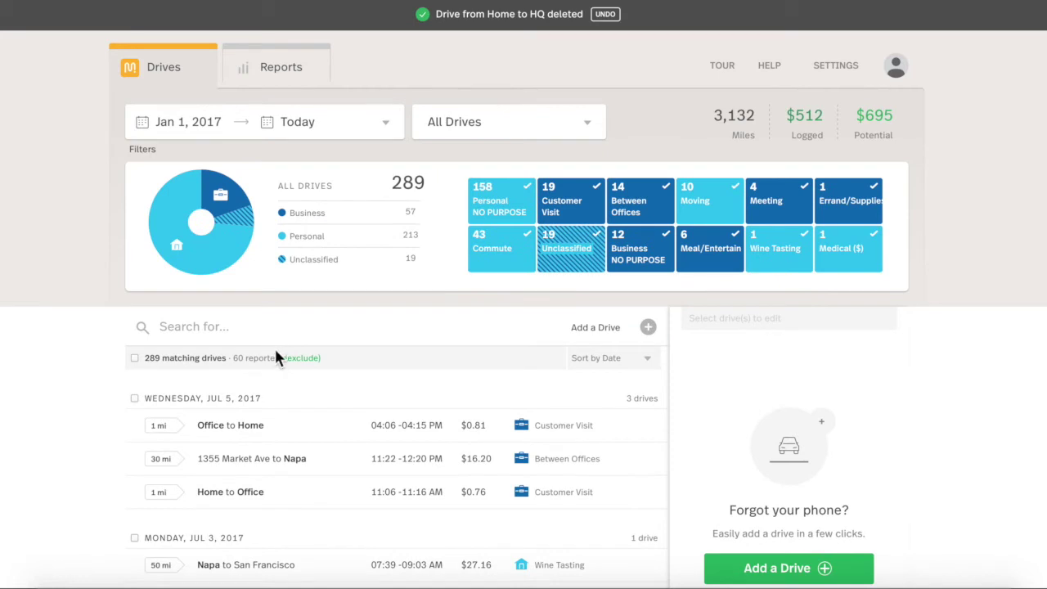
{"action": "scroll", "coordinate": [367, 313], "scroll_direction": "down", "scroll_amount": 1}
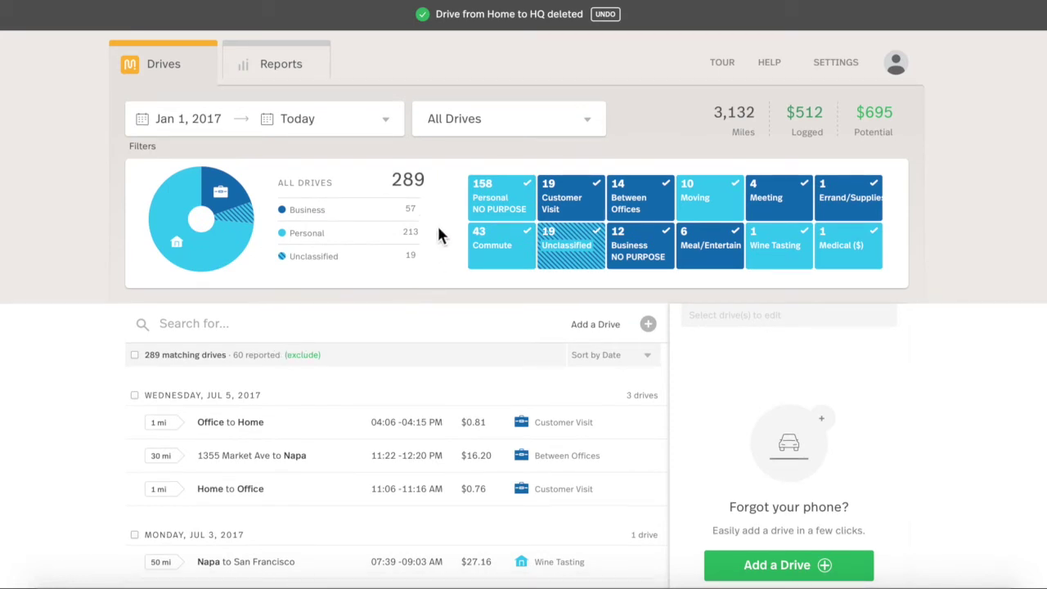
{"action": "left_click", "coordinate": [317, 259]}
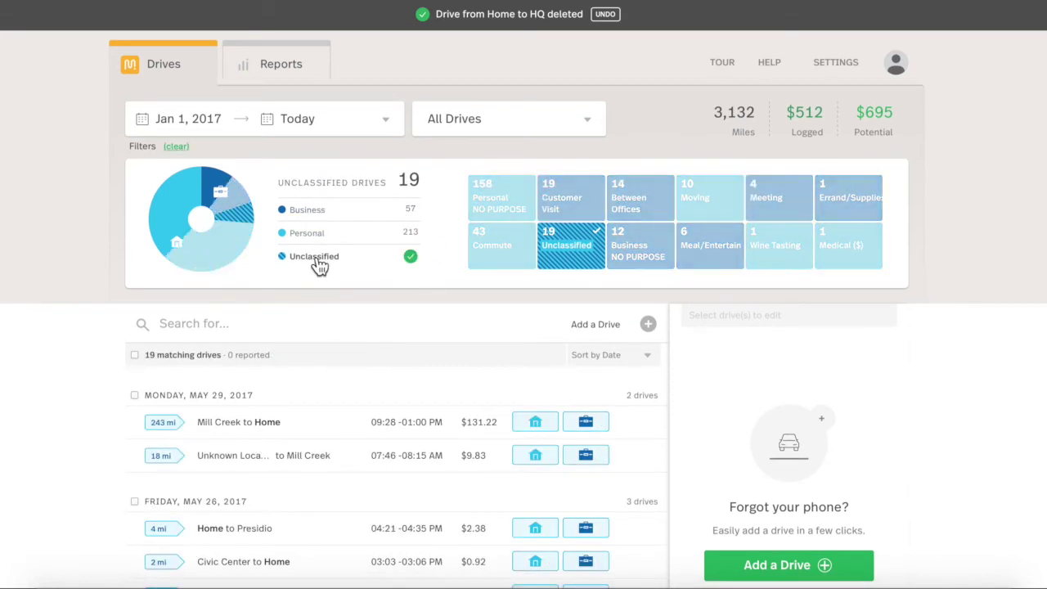
{"action": "scroll", "coordinate": [365, 322], "scroll_direction": "down", "scroll_amount": 1}
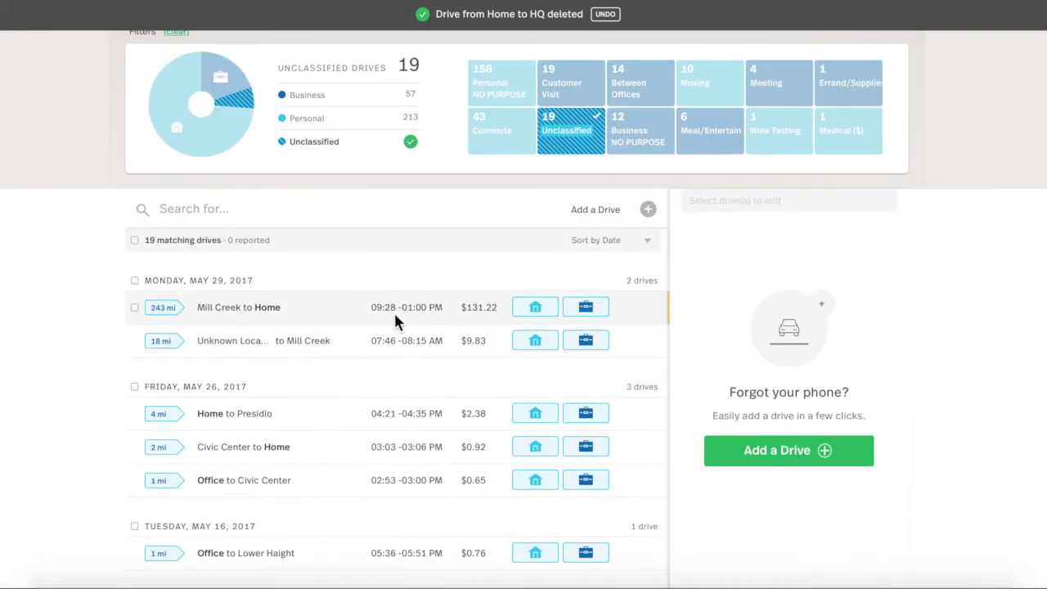
{"action": "left_click", "coordinate": [545, 310]}
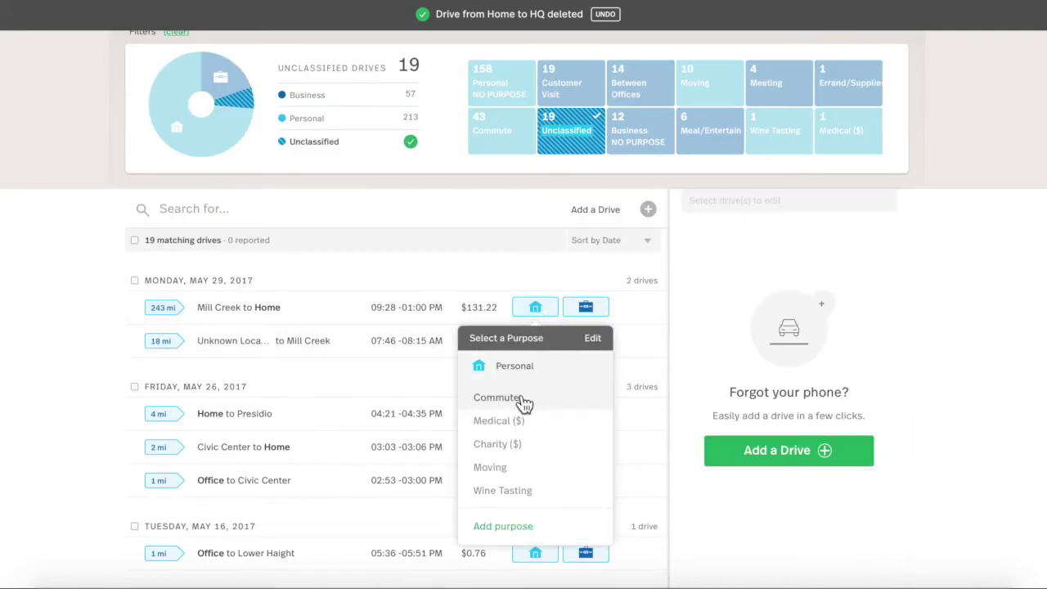
{"action": "left_click", "coordinate": [524, 473]}
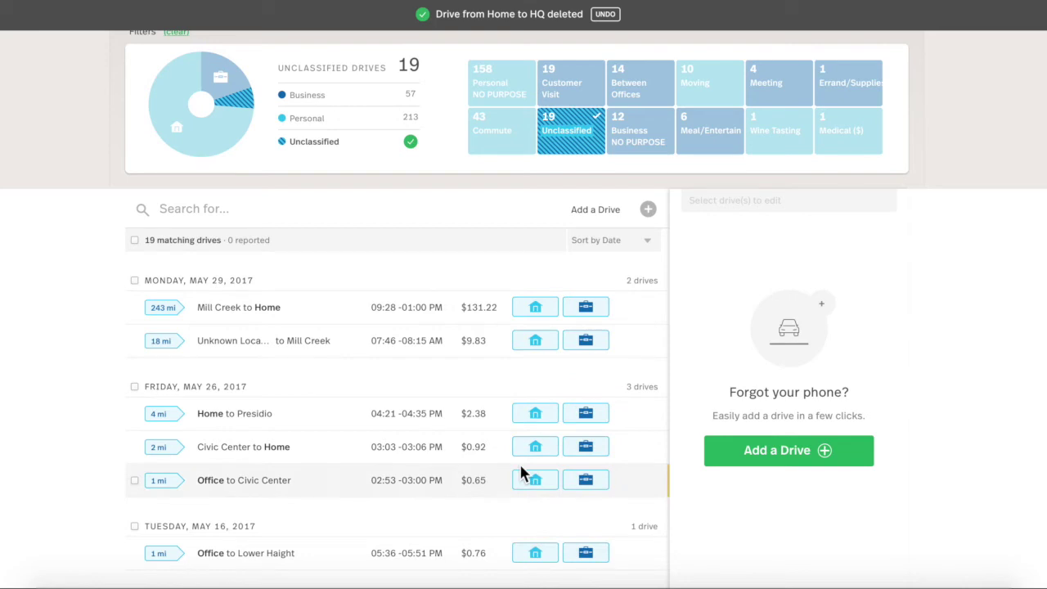
- Select all 18 unclassified drives and classify them as Business Errand/Supplies
{"action": "left_click", "coordinate": [134, 242]}
{"action": "scroll", "coordinate": [75, 339], "scroll_direction": "down", "scroll_amount": 3}
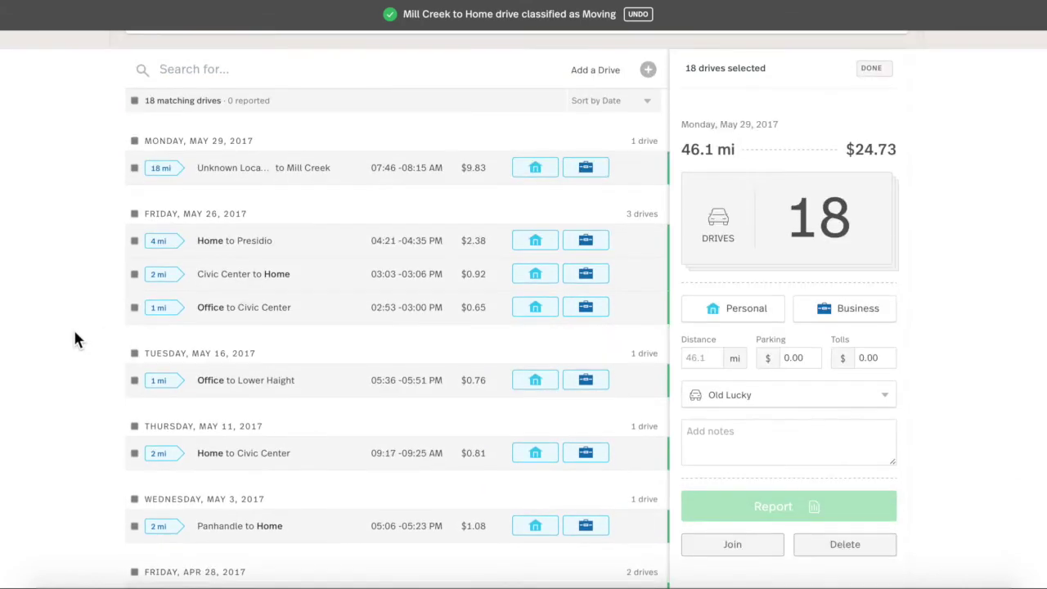
{"action": "left_click", "coordinate": [850, 316]}
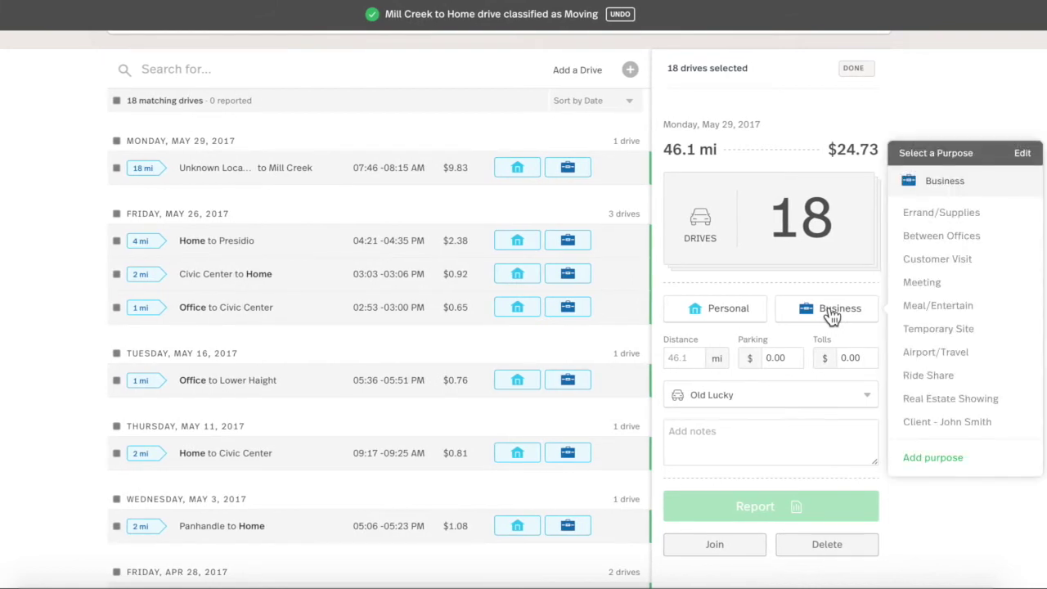
{"action": "left_click", "coordinate": [984, 215]}
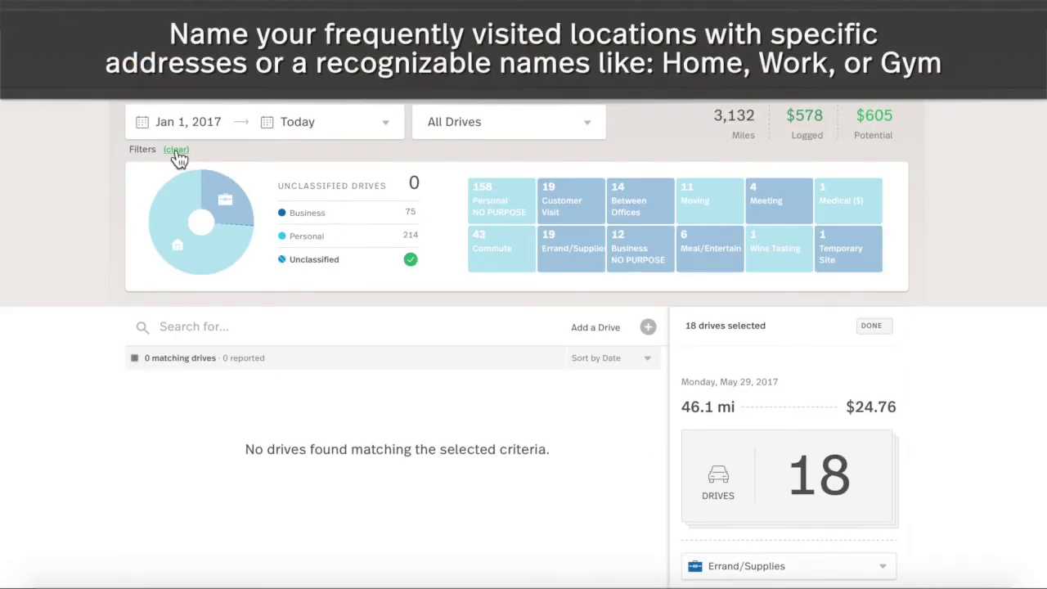
- Clear filters and open the Telegraph Hill to Haight drive under Personal NO PURPOSE
{"action": "left_click", "coordinate": [177, 152]}
{"action": "left_click", "coordinate": [503, 206]}
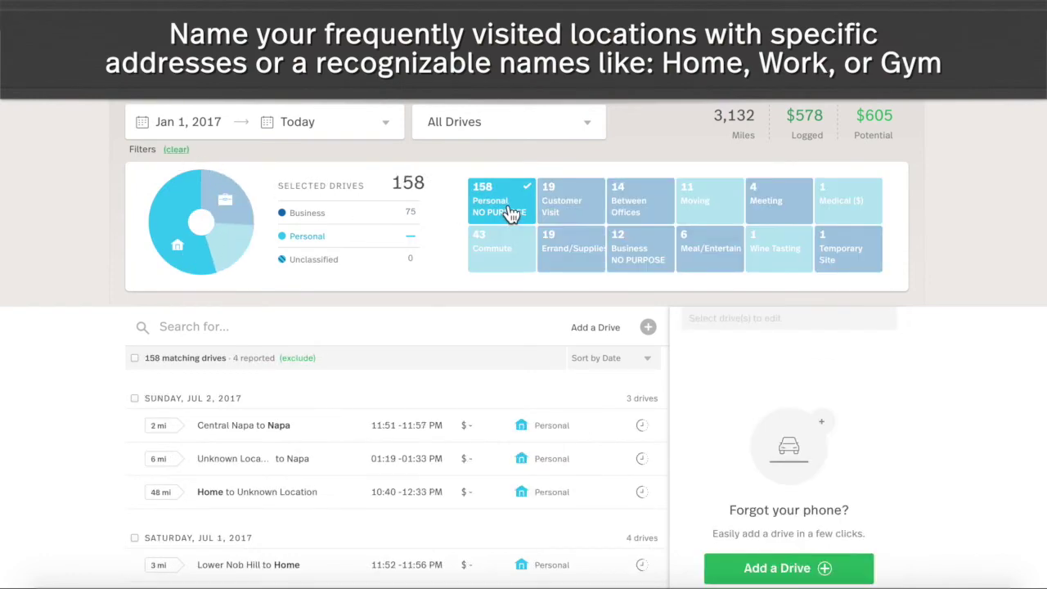
{"action": "scroll", "coordinate": [205, 425], "scroll_direction": "down", "scroll_amount": 1}
{"action": "scroll", "coordinate": [155, 466], "scroll_direction": "down", "scroll_amount": 2}
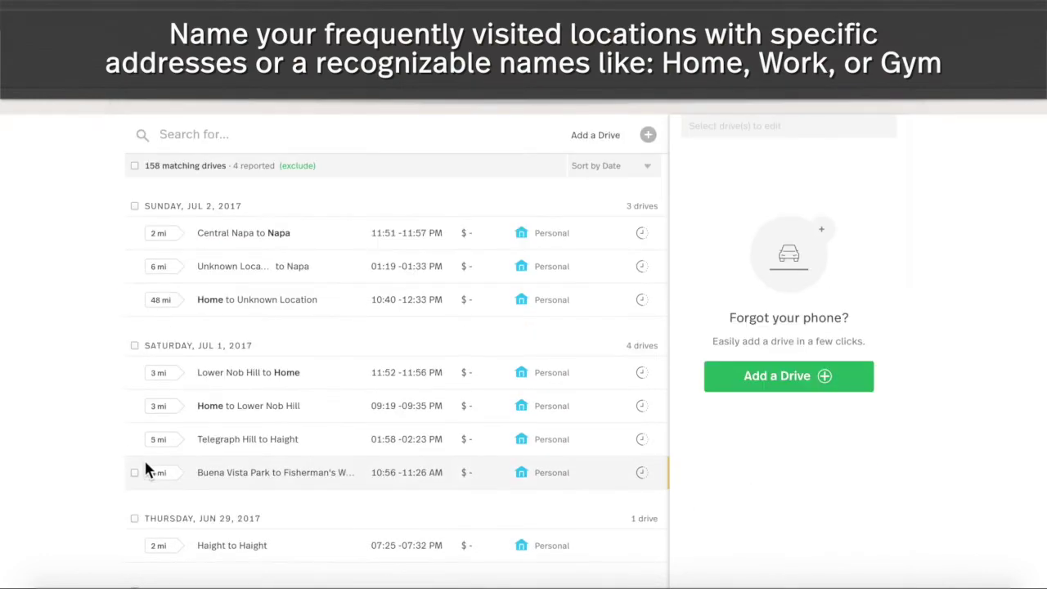
{"action": "left_click", "coordinate": [232, 439]}
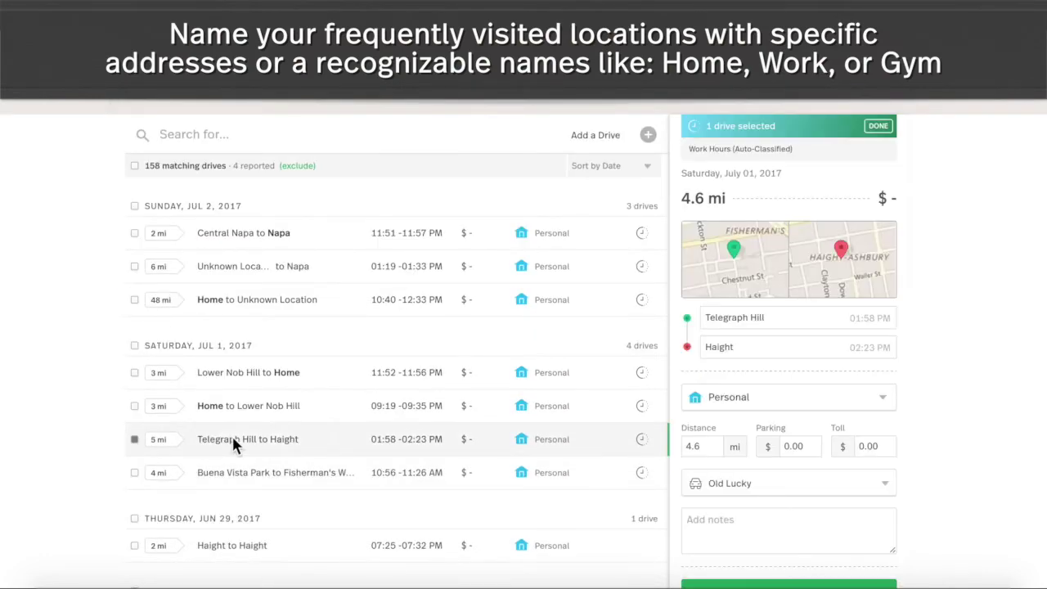
- Rename the Haight destination to 'Gym' for all visits
{"action": "left_click", "coordinate": [799, 346]}
{"action": "type", "text": "Gym"}
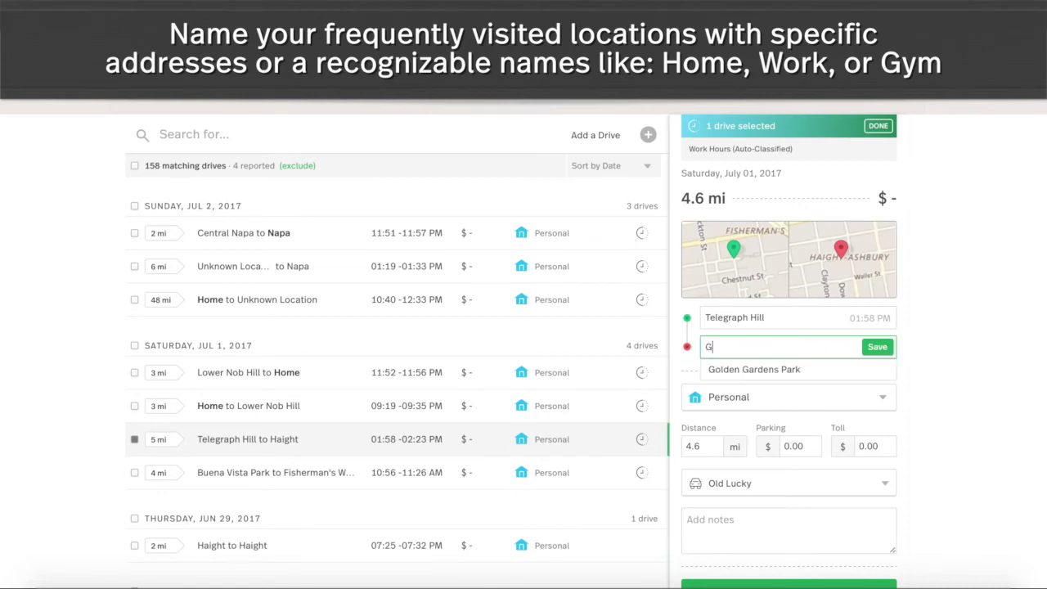
{"action": "left_click", "coordinate": [872, 352]}
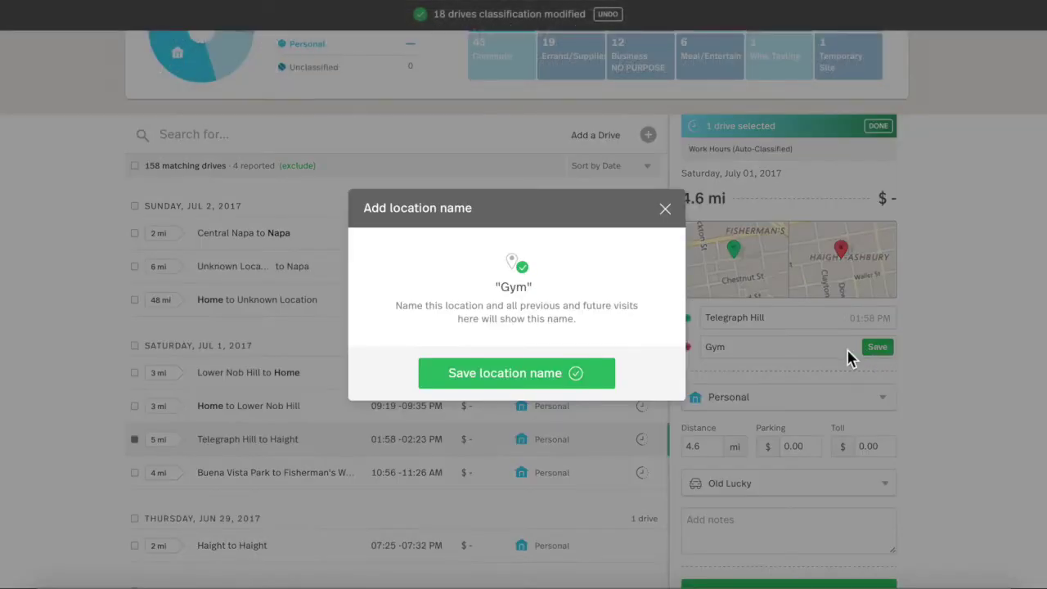
{"action": "left_click", "coordinate": [530, 388]}
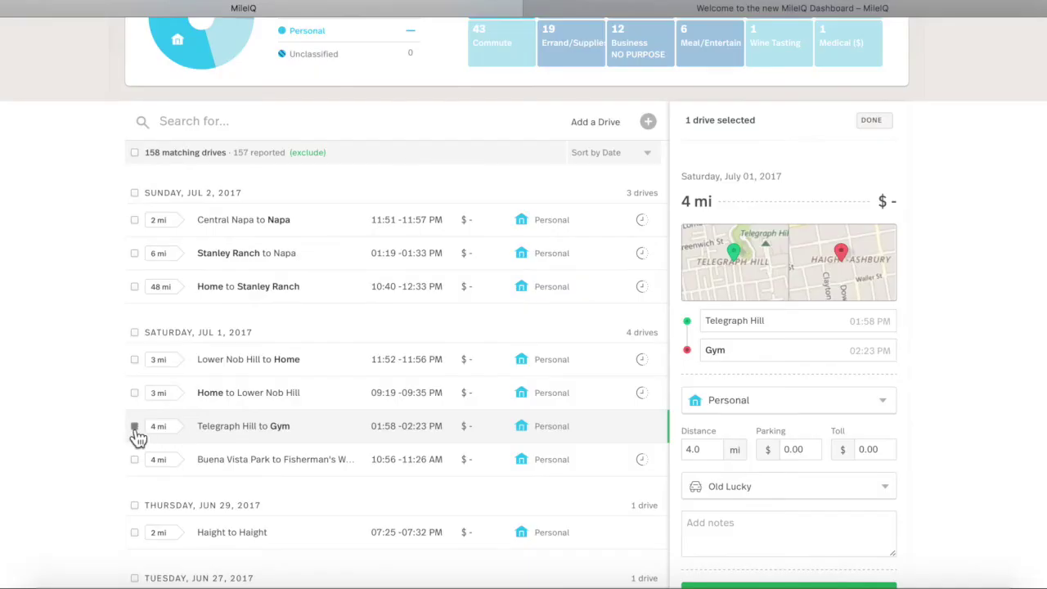
{"action": "left_click", "coordinate": [806, 411]}
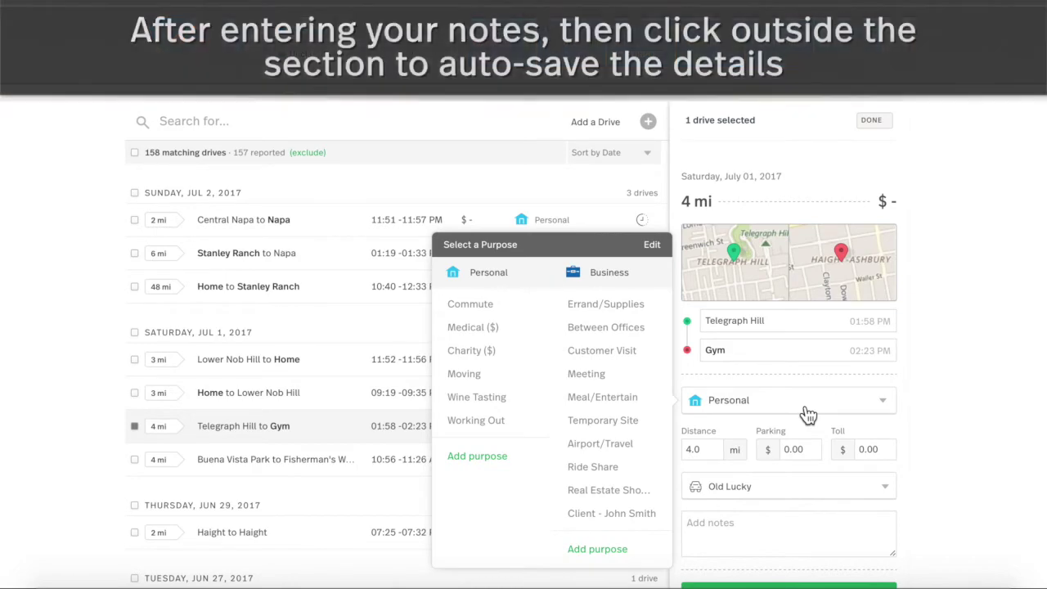
- Add a note about meeting a contact to the Telegraph Hill to Gym drive
{"action": "left_click", "coordinate": [808, 415]}
{"action": "left_click", "coordinate": [766, 522]}
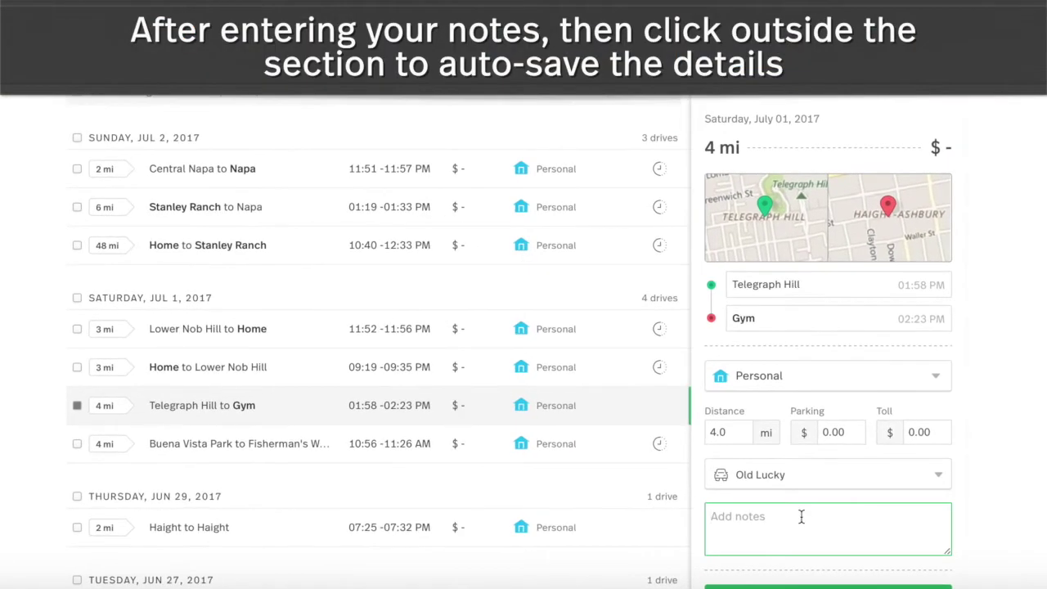
{"action": "type", "text": "Met with Jane"}
{"action": "left_click", "coordinate": [995, 447]}
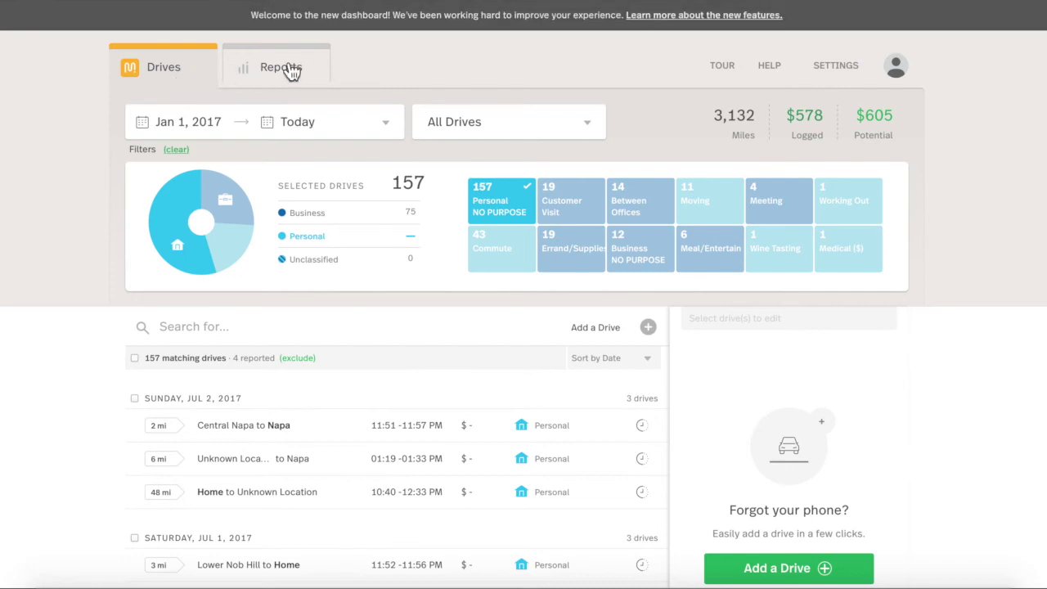
- In Reports, set the report date range to Year to date
{"action": "left_click", "coordinate": [320, 81]}
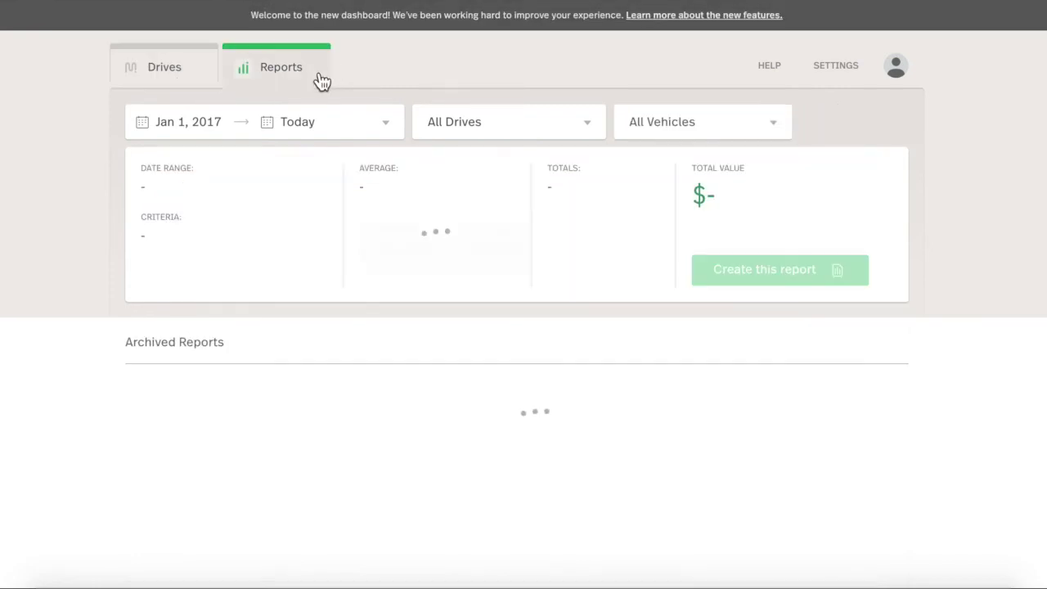
{"action": "left_click", "coordinate": [389, 123]}
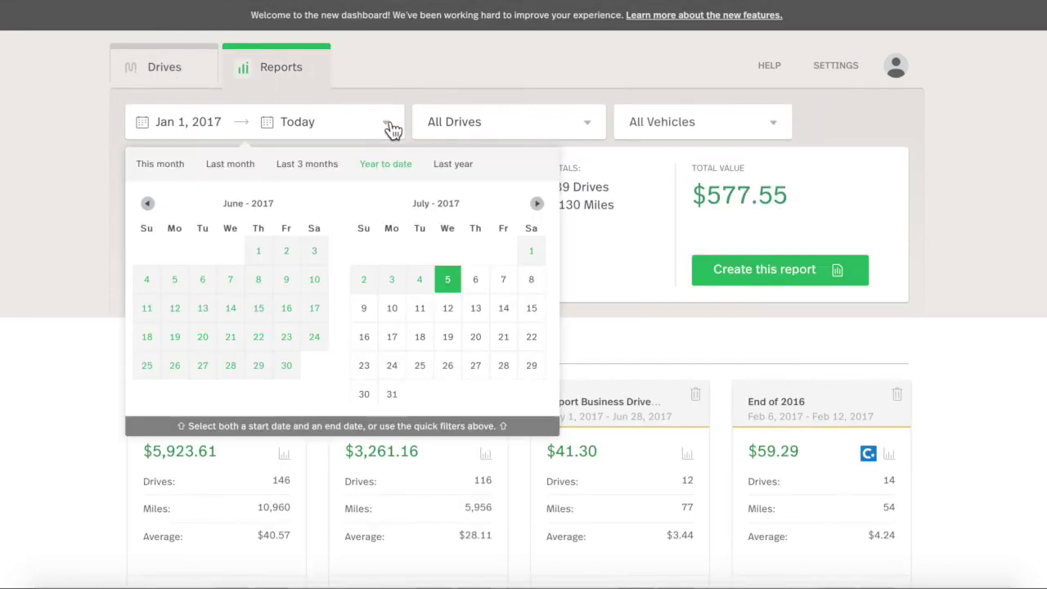
{"action": "left_click", "coordinate": [315, 166]}
{"action": "left_click", "coordinate": [342, 131]}
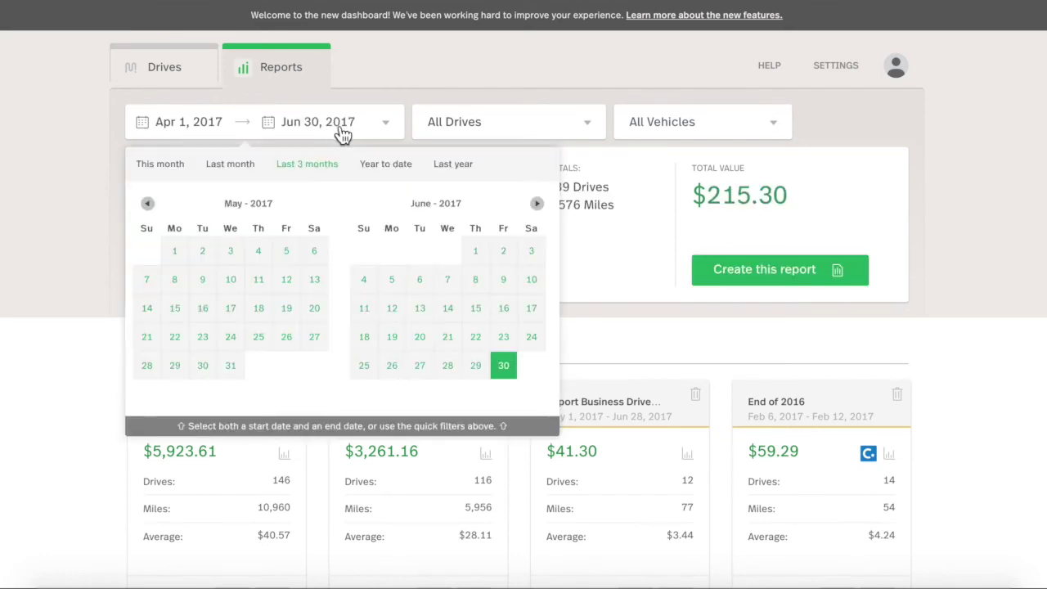
{"action": "left_click", "coordinate": [406, 166]}
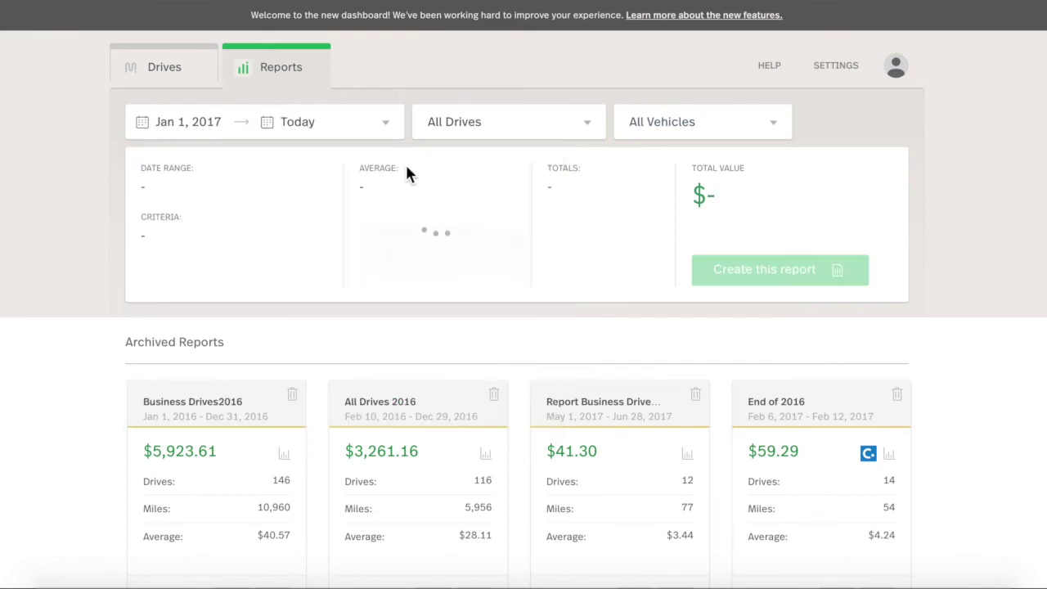
- Include All Drives and All Vehicles, then begin creating the $577.55 report
{"action": "left_click", "coordinate": [589, 133]}
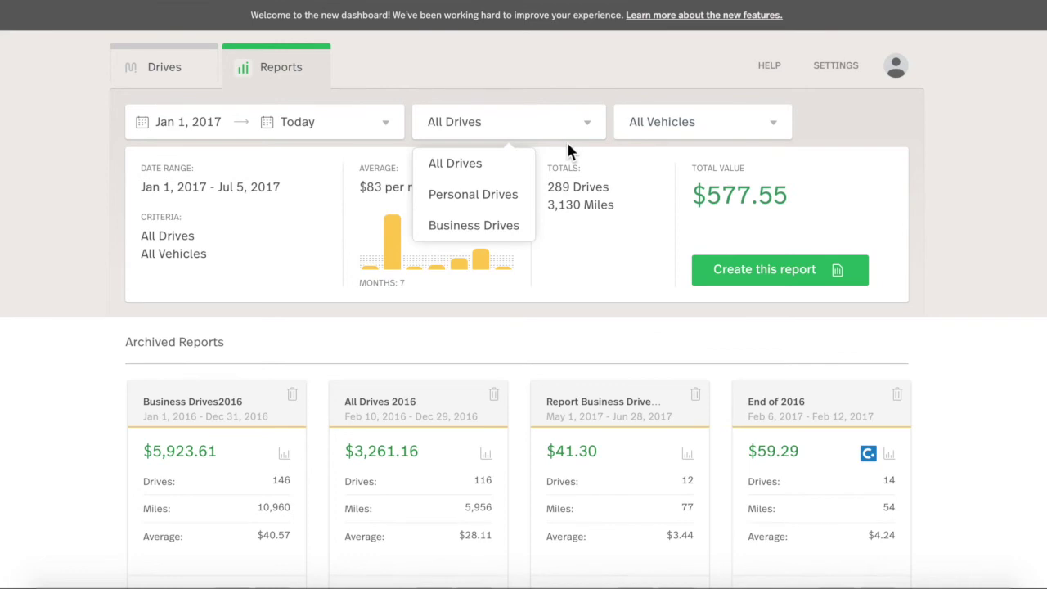
{"action": "left_click", "coordinate": [718, 131]}
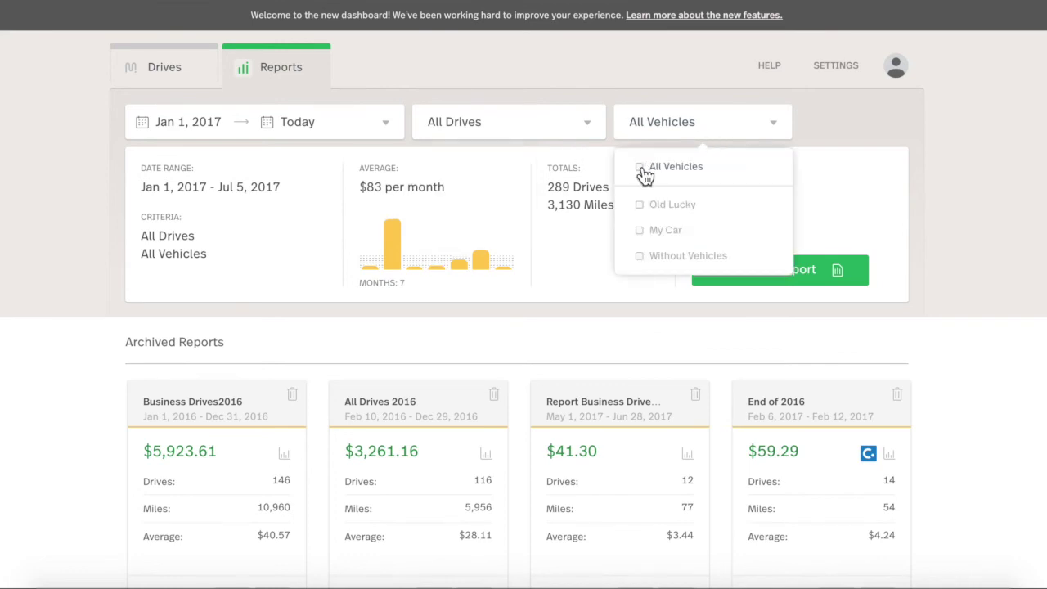
{"action": "left_click", "coordinate": [642, 166]}
{"action": "left_click", "coordinate": [765, 134]}
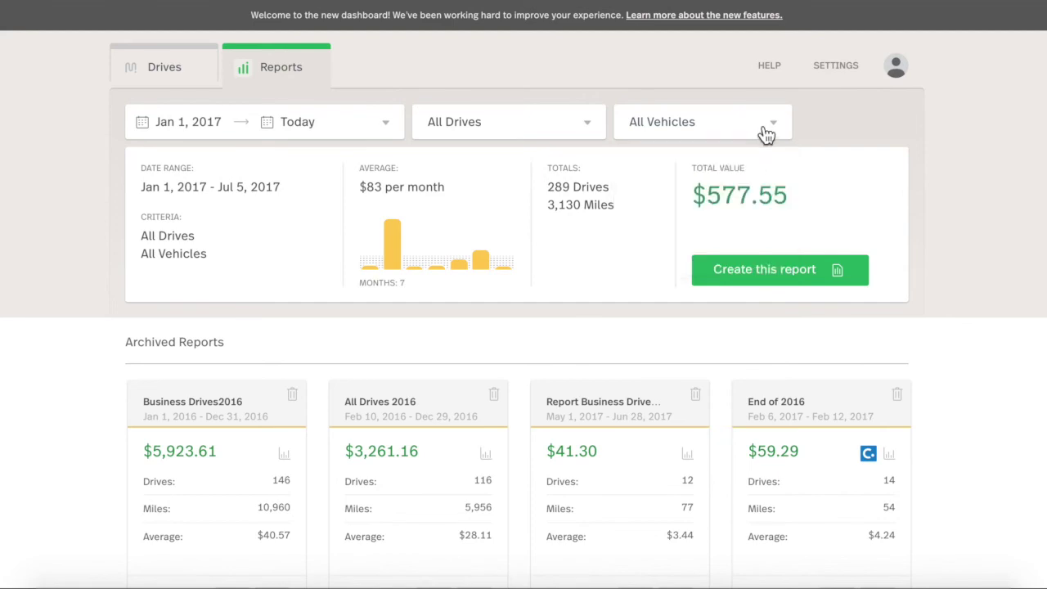
{"action": "left_click", "coordinate": [830, 283]}
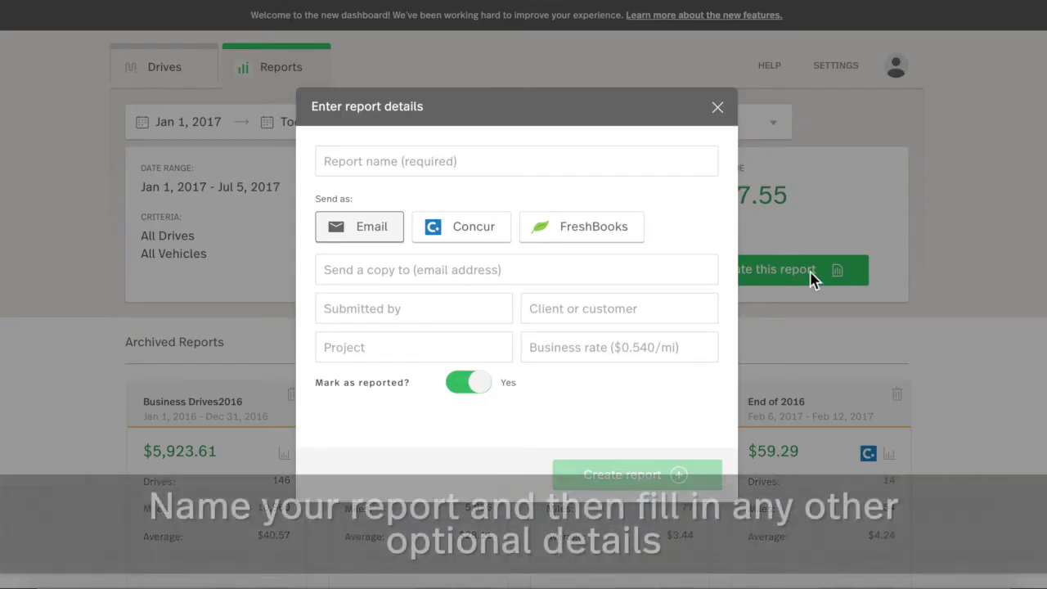
- Name the Jan 1 – Jul 5, 2017 report '2017 YTD July' and create it
{"action": "left_click", "coordinate": [600, 165]}
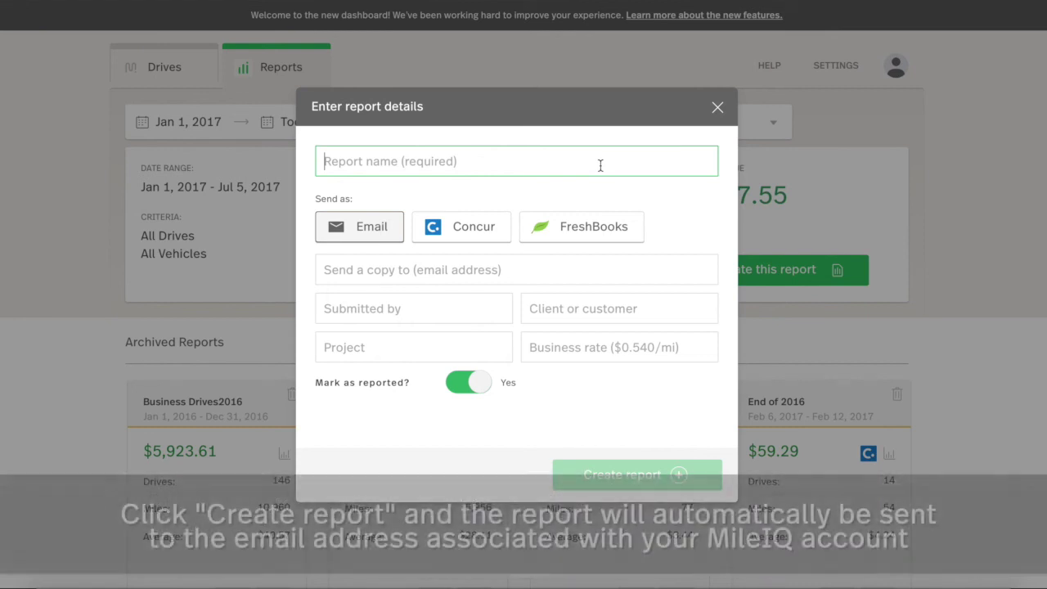
{"action": "type", "text": "2017 YTD"}
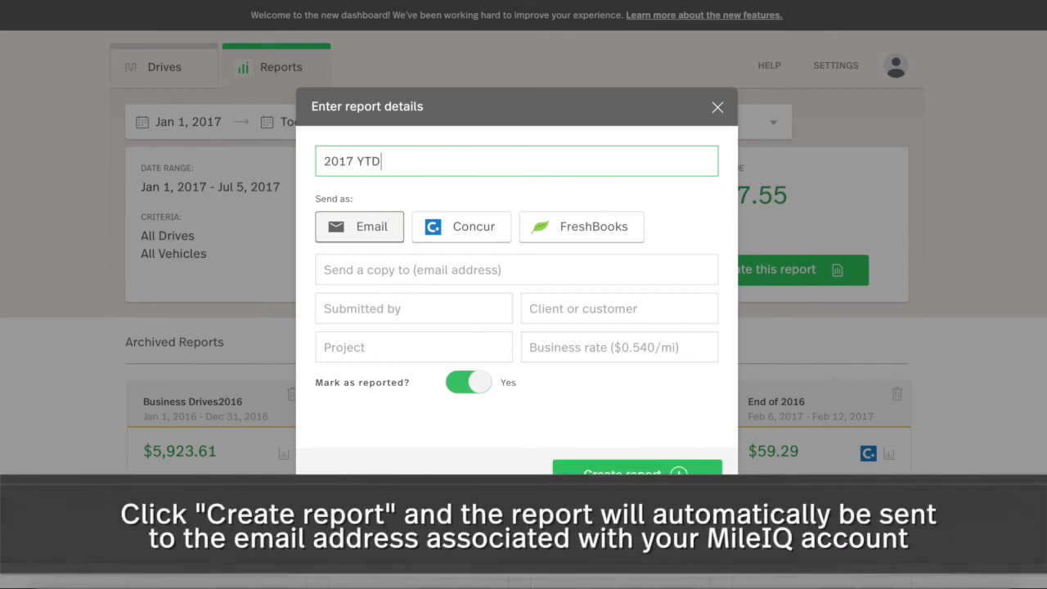
{"action": "type", "text": " July"}
{"action": "left_click", "coordinate": [635, 483]}
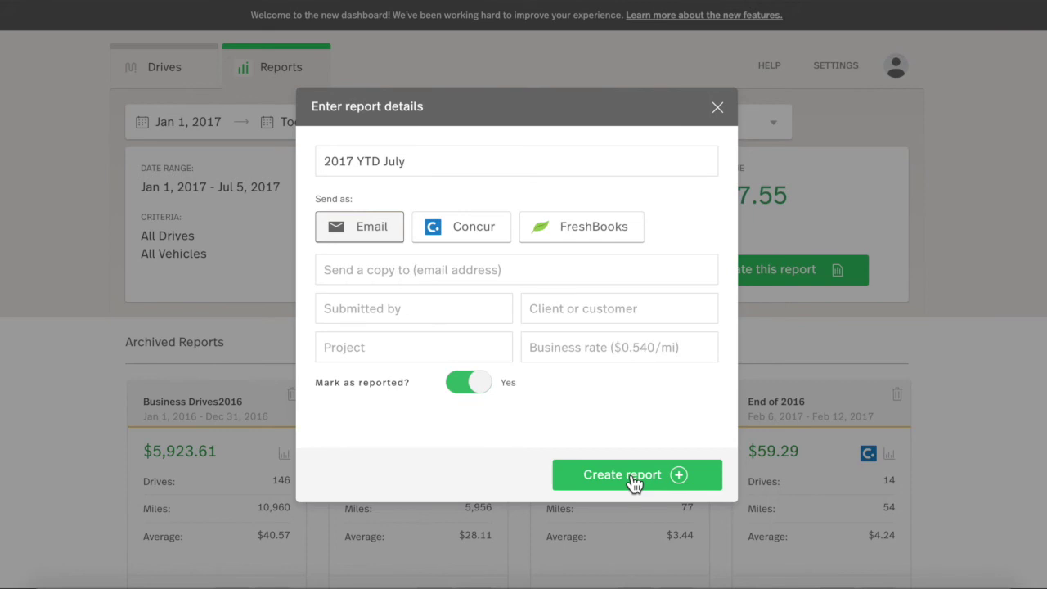
{"action": "left_click", "coordinate": [635, 482]}
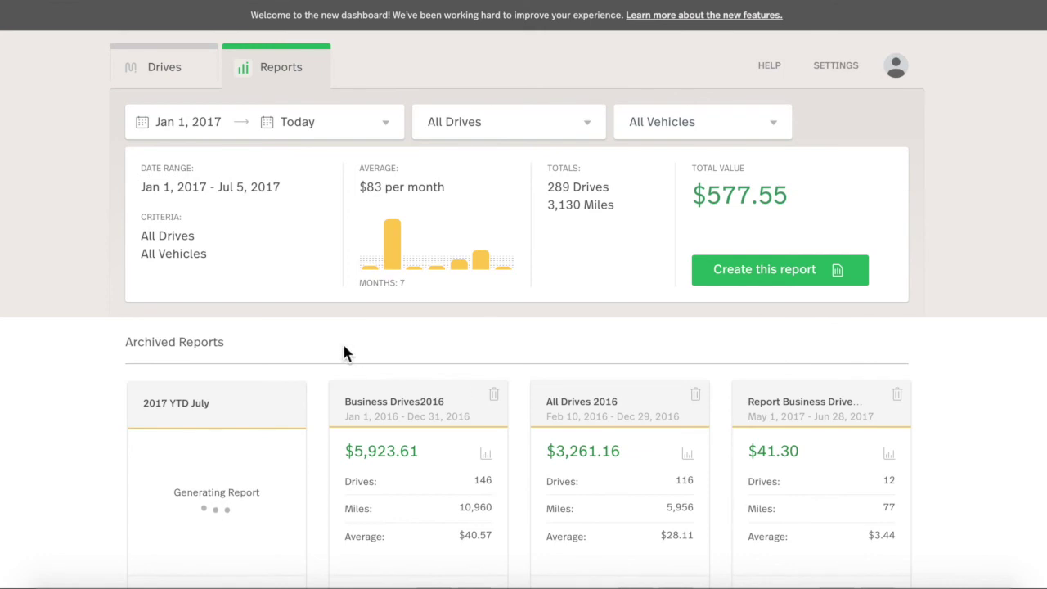
{"action": "scroll", "coordinate": [98, 401], "scroll_direction": "down", "scroll_amount": 1}
{"action": "scroll", "coordinate": [99, 402], "scroll_direction": "down", "scroll_amount": 1}
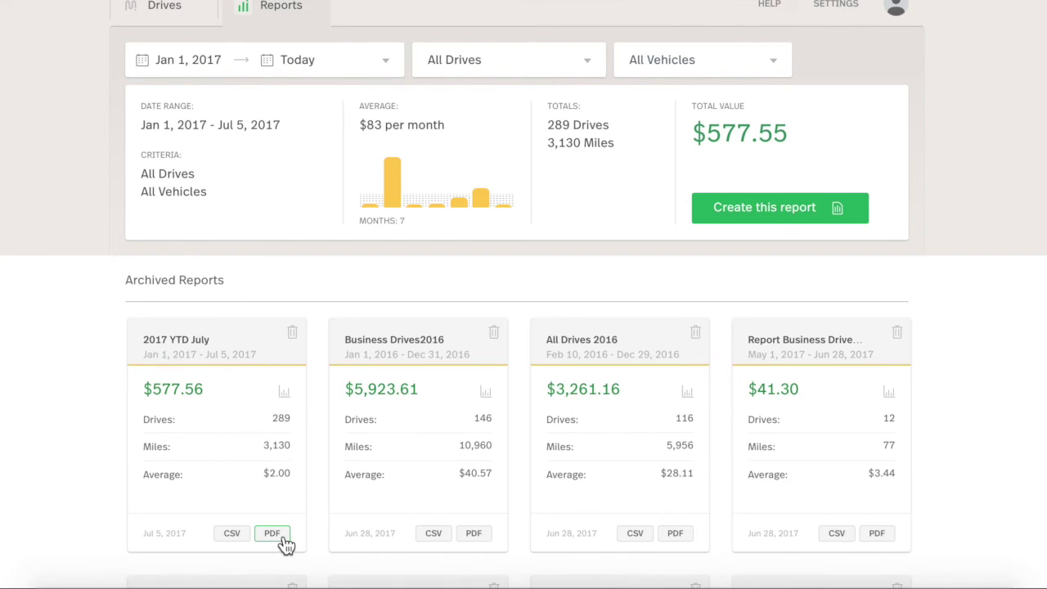
- Open the 2017 YTD July report as a PDF and review its summary and mileage log
{"action": "left_click", "coordinate": [273, 533]}
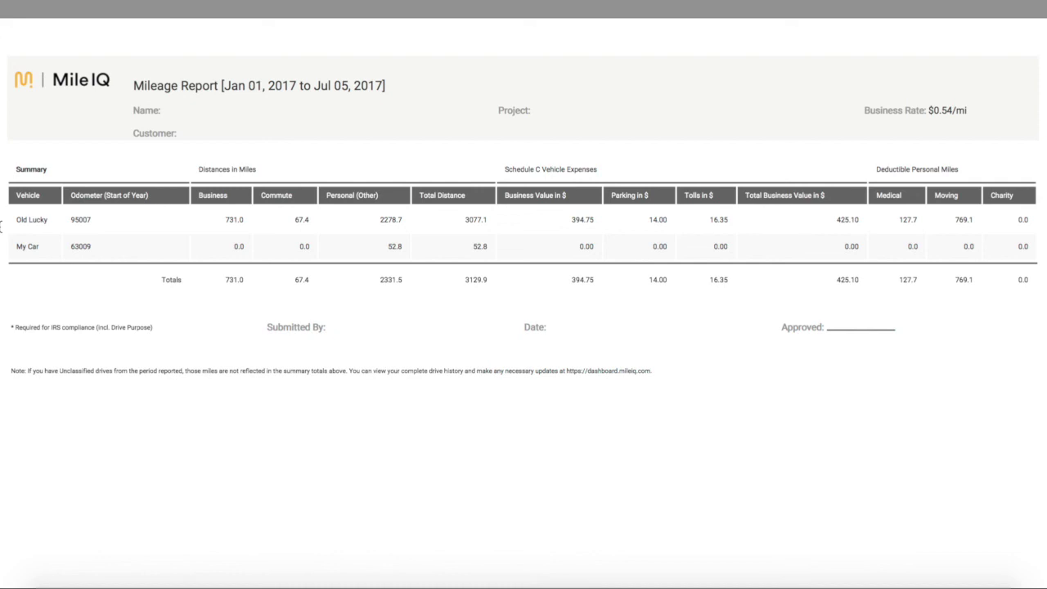
{"action": "double_click", "coordinate": [848, 220]}
{"action": "left_click", "coordinate": [835, 281]}
{"action": "scroll", "coordinate": [523, 294], "scroll_direction": "down", "scroll_amount": 10}
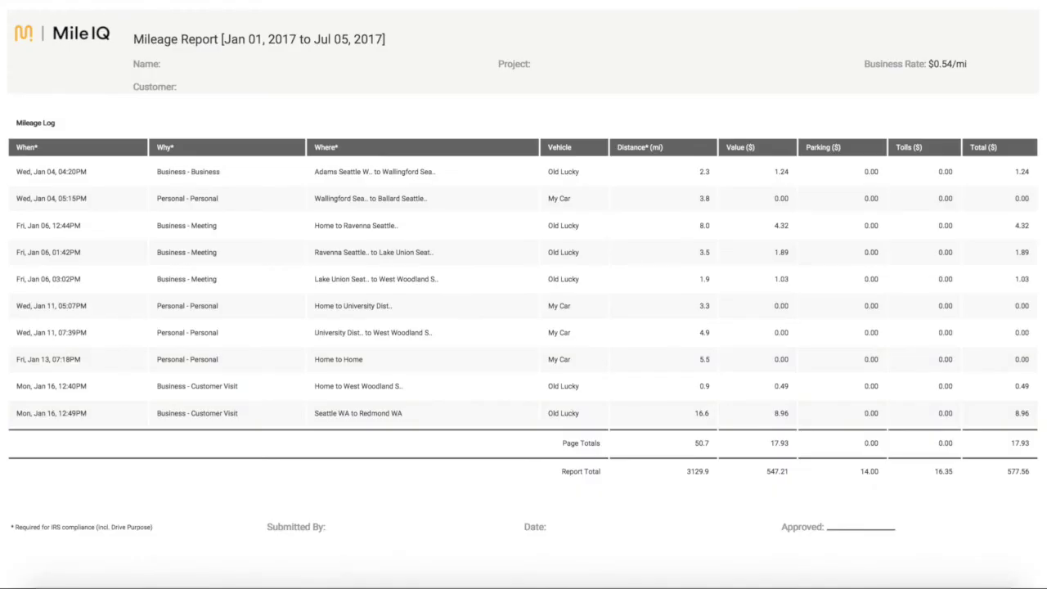
{"action": "scroll", "coordinate": [524, 294], "scroll_direction": "down", "scroll_amount": 8}
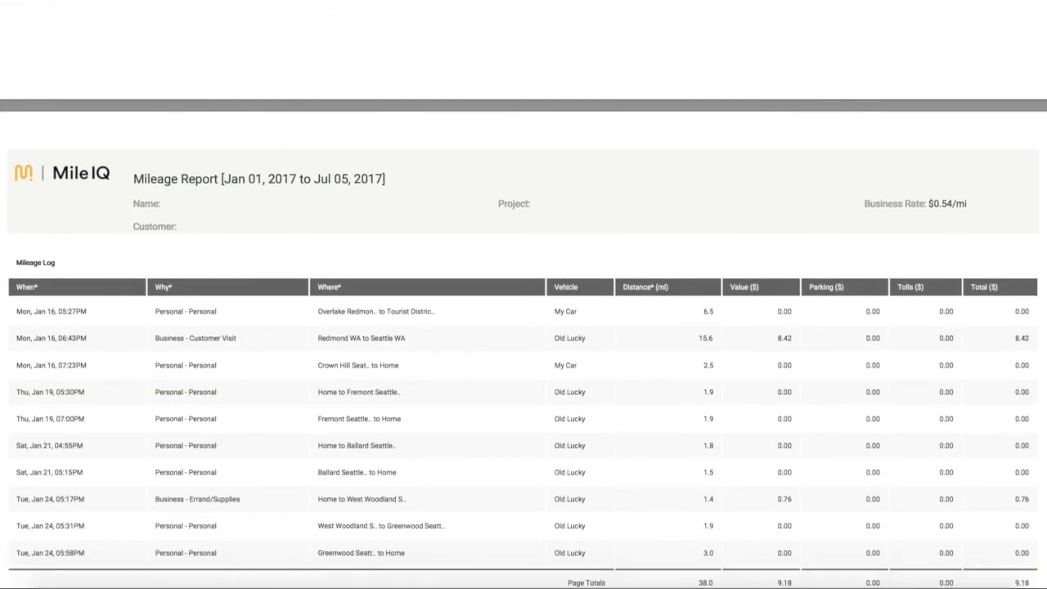
{"action": "scroll", "coordinate": [524, 295], "scroll_direction": "down", "scroll_amount": 2}
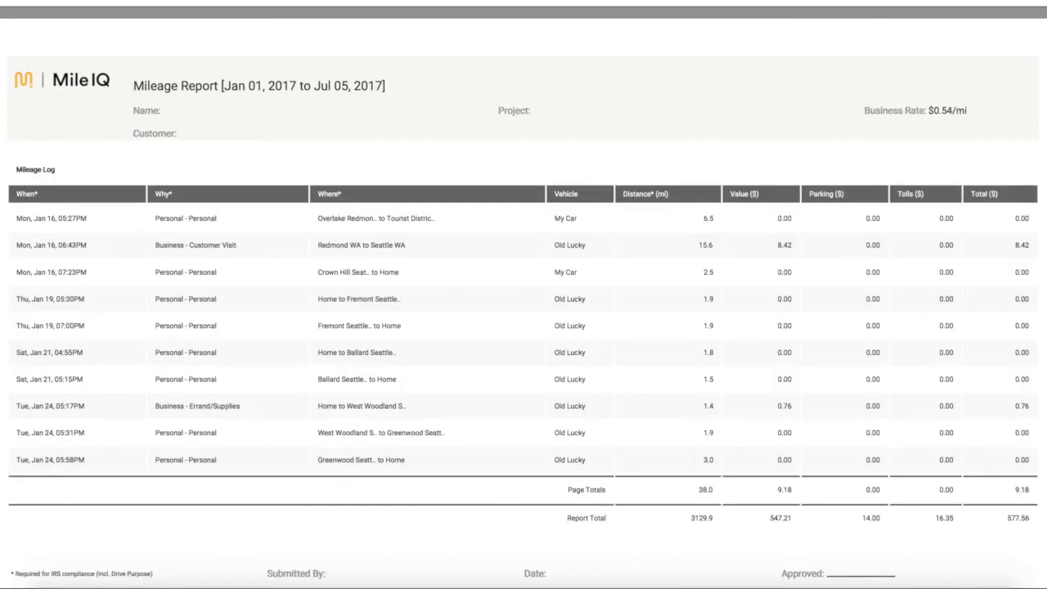